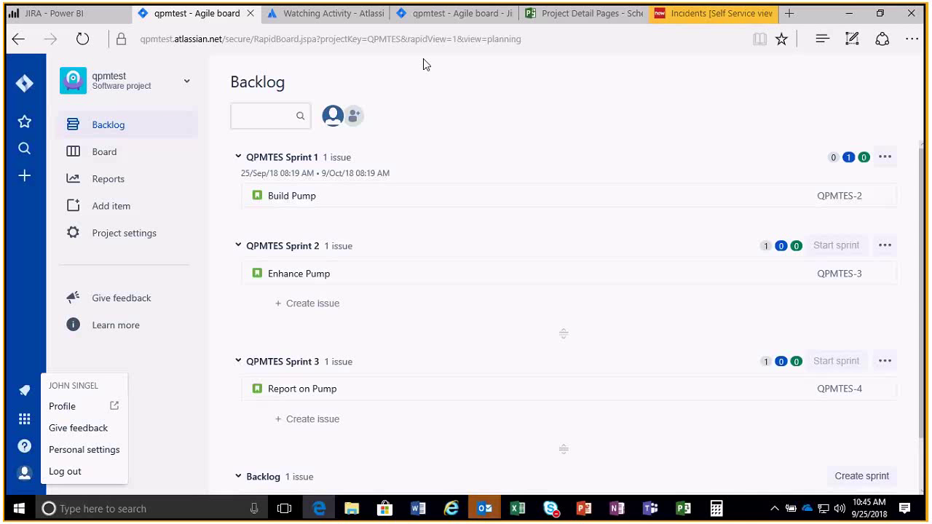
click(591, 515)
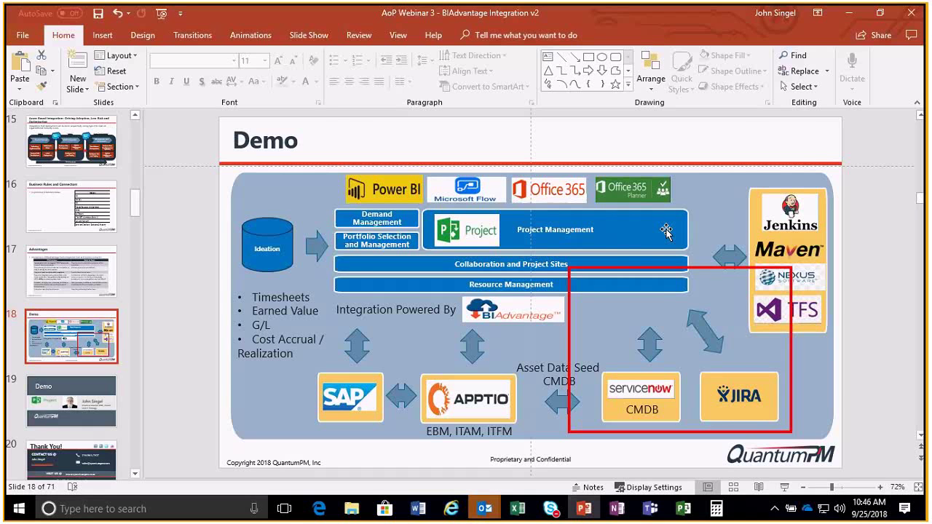
click(319, 509)
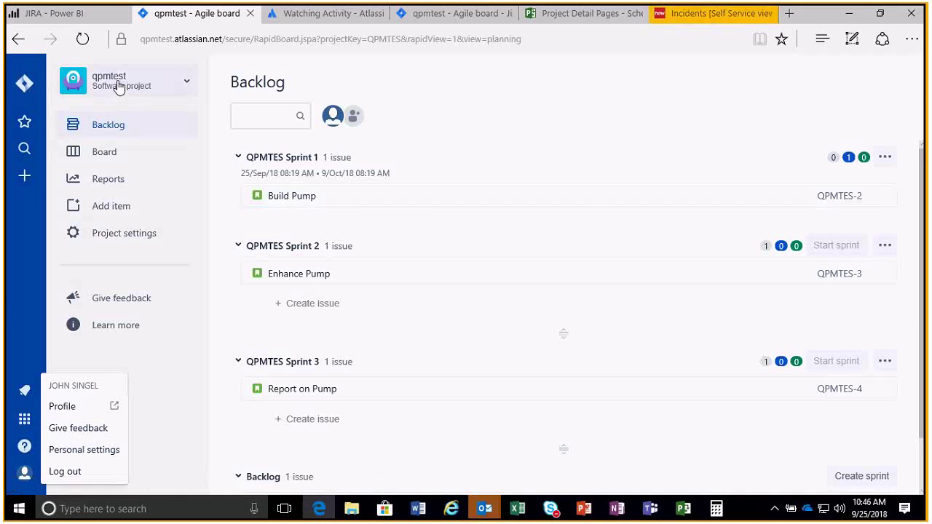
Create the issue 'AoP Webinar' (QPMTES-6) in the qpmtest backlog beside Enhance Pump 3.
click(112, 126)
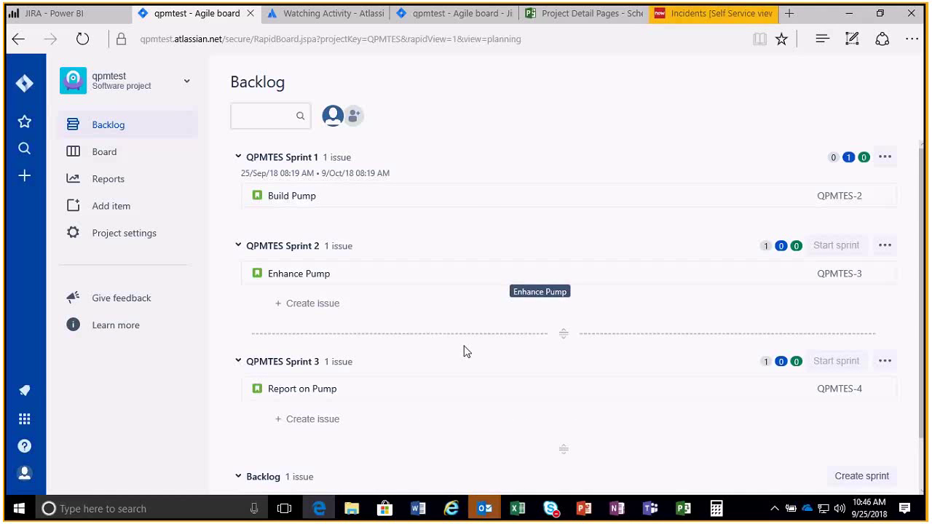
scroll(437, 327, down, 1)
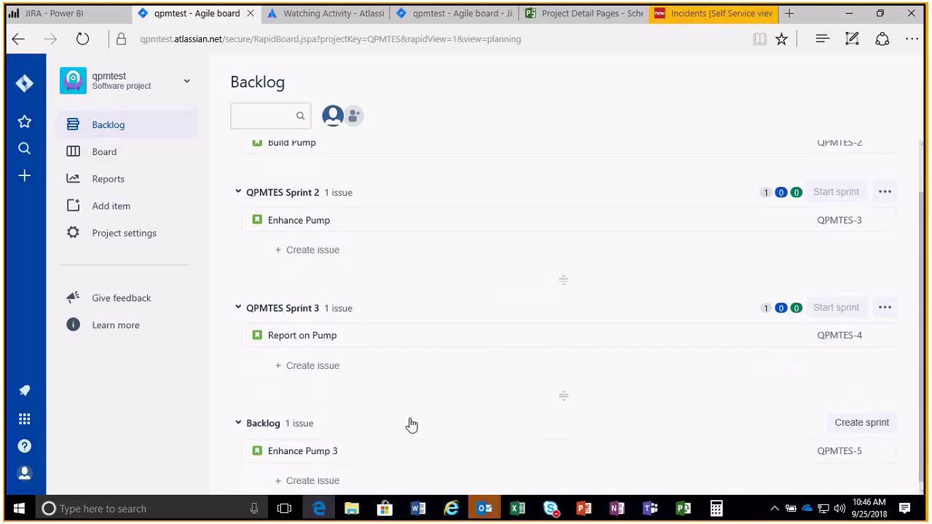
scroll(378, 444, down, 1)
click(325, 481)
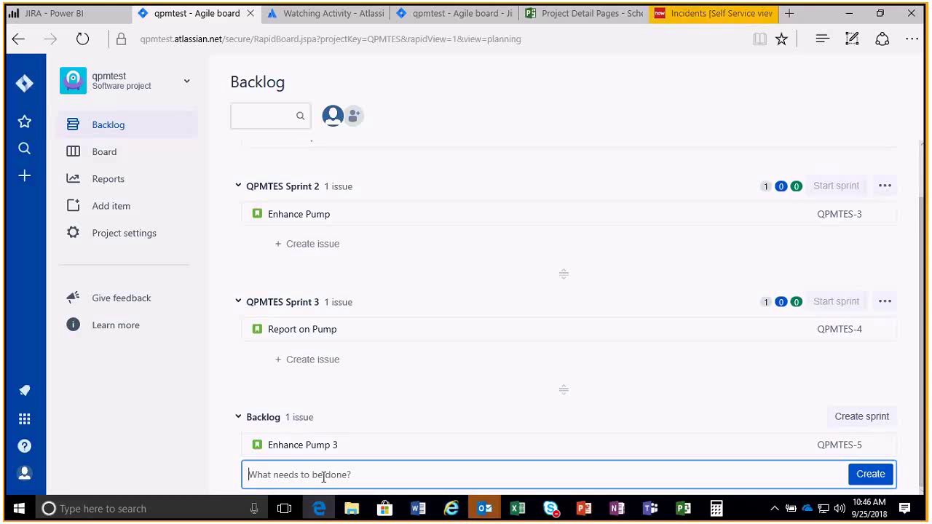
text(AoP)
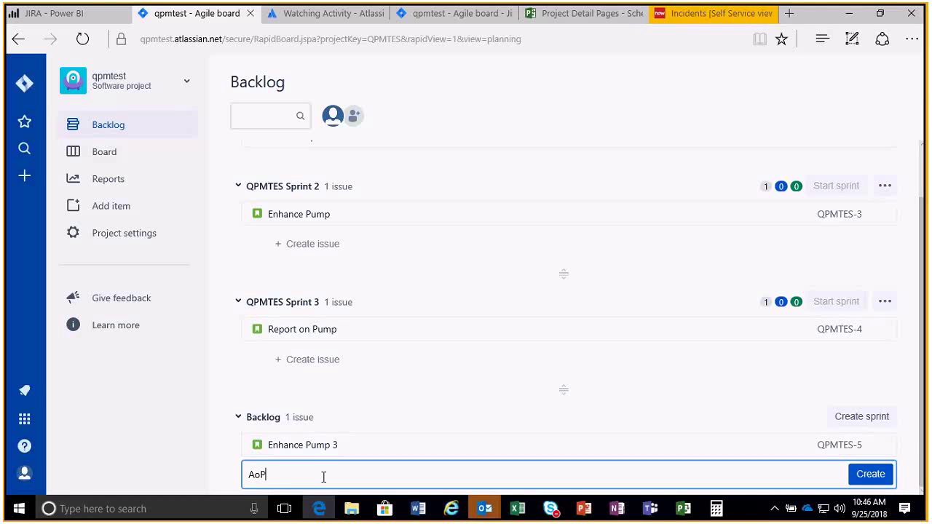
text( Webinar)
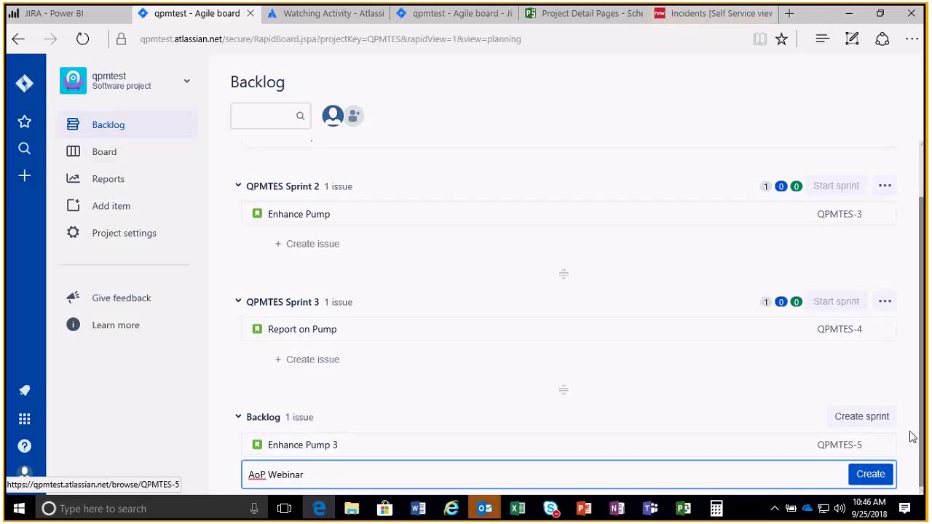
click(874, 474)
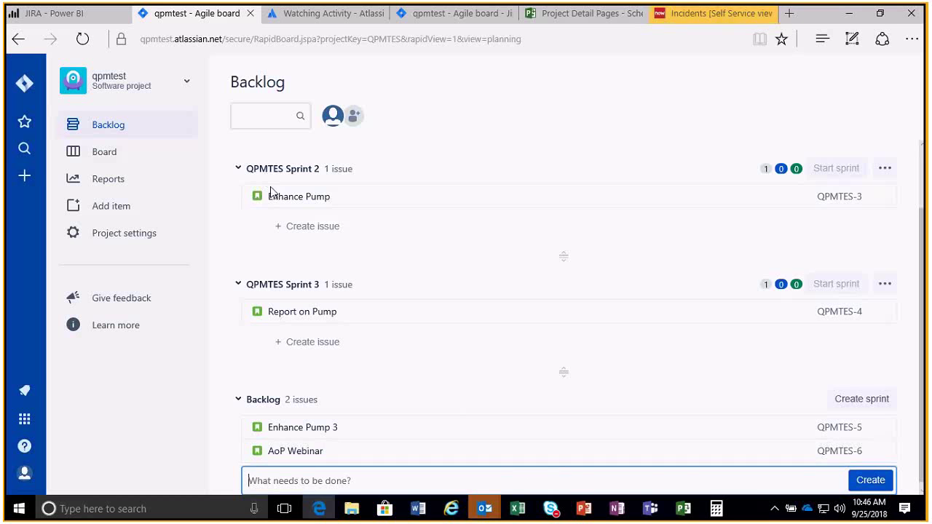
click(291, 451)
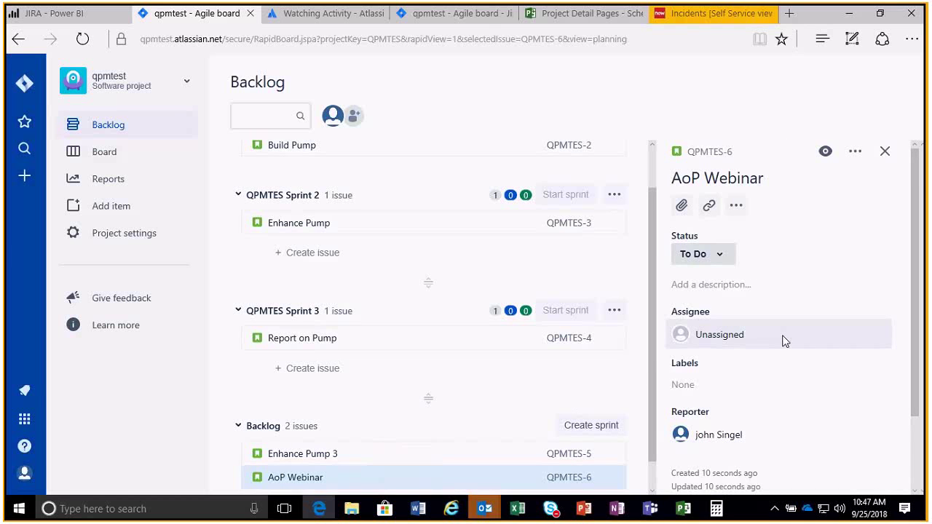
scroll(840, 395, down, 1)
scroll(839, 396, down, 1)
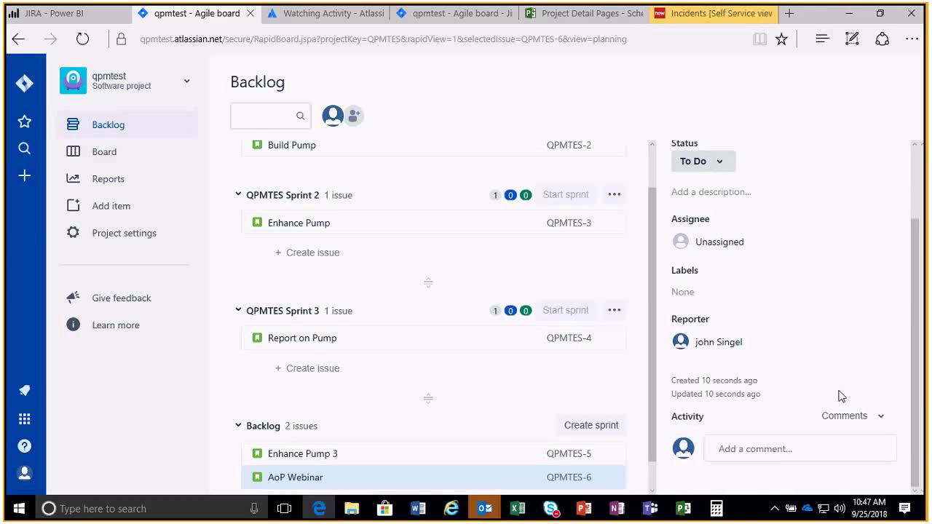
scroll(732, 275, up, 2)
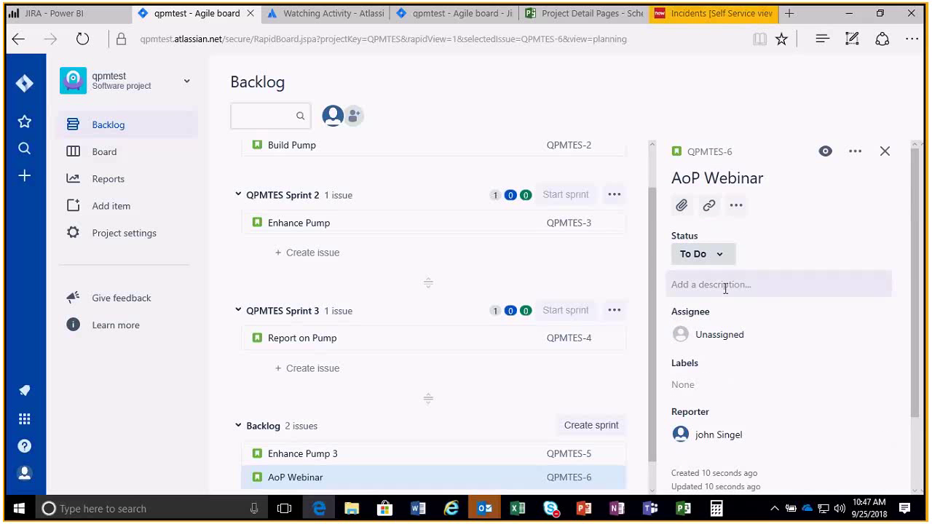
click(725, 288)
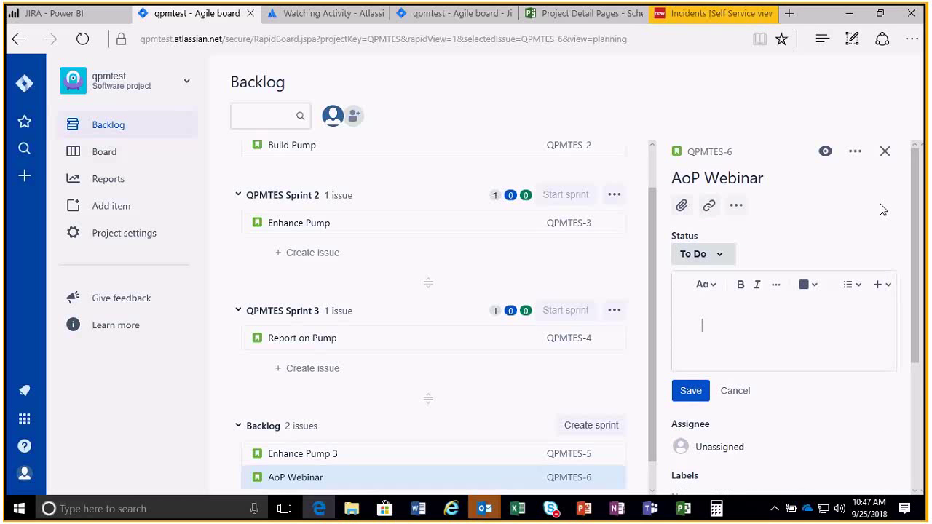
click(884, 151)
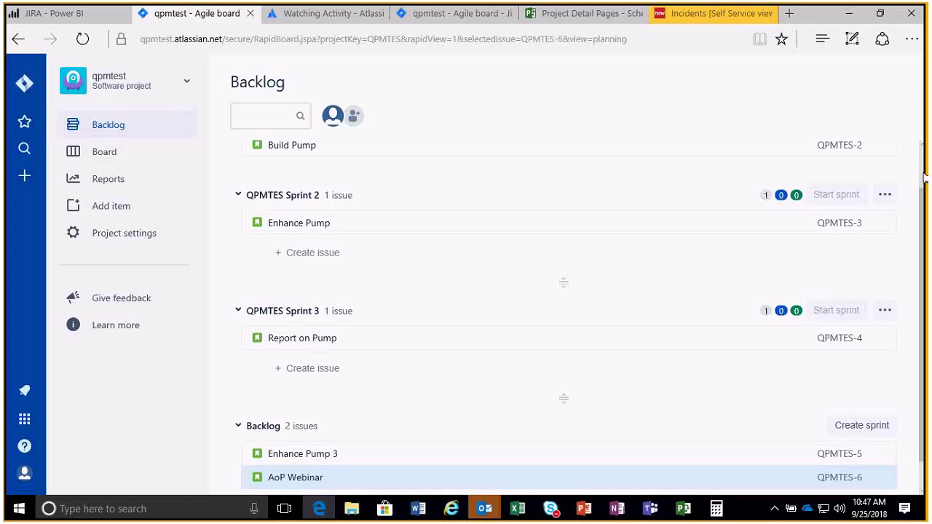
drag(925, 195, 923, 148)
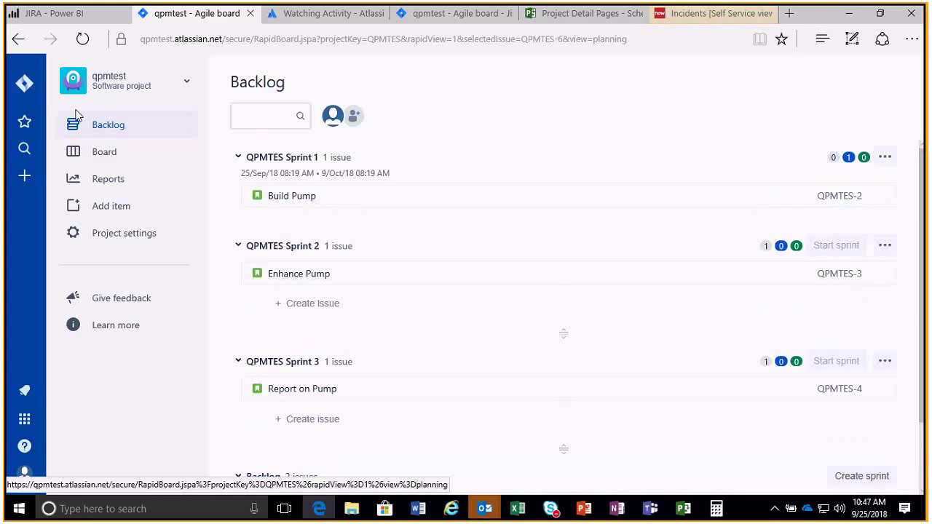
click(108, 151)
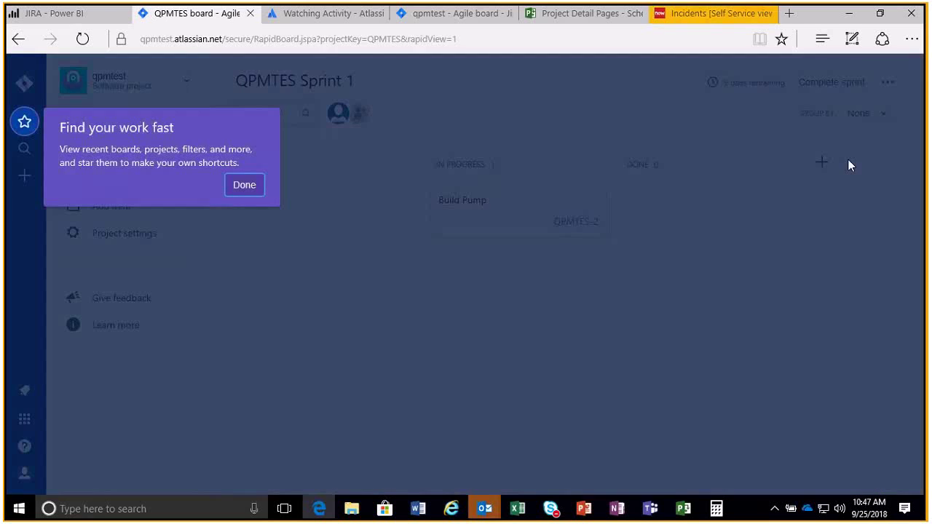
click(247, 185)
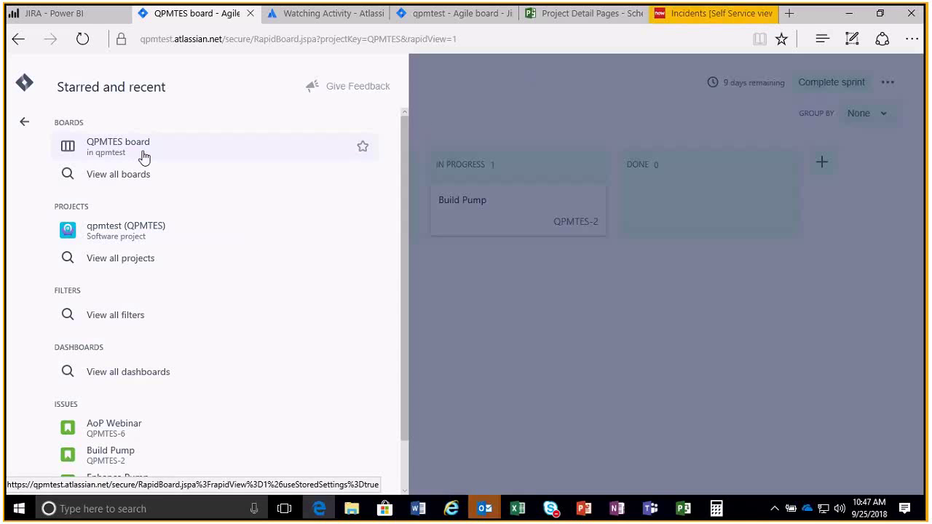
click(441, 76)
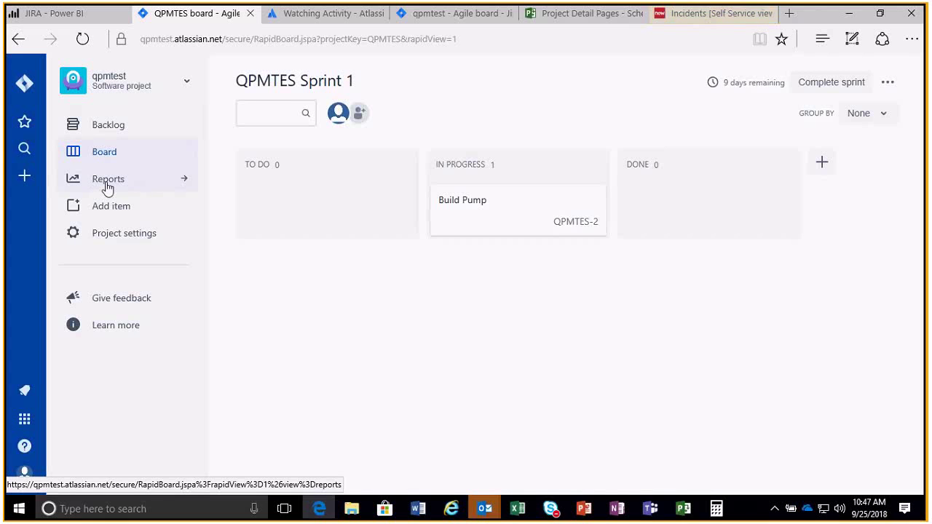
click(103, 182)
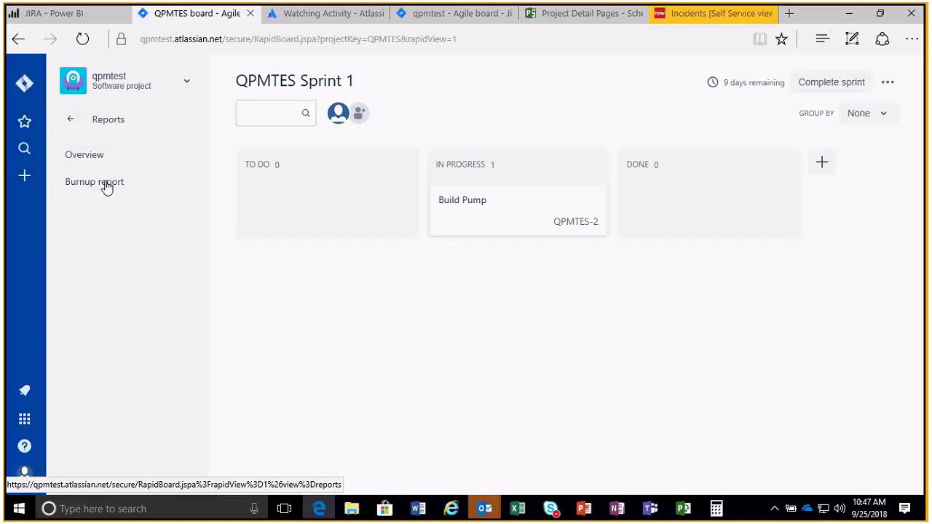
click(71, 120)
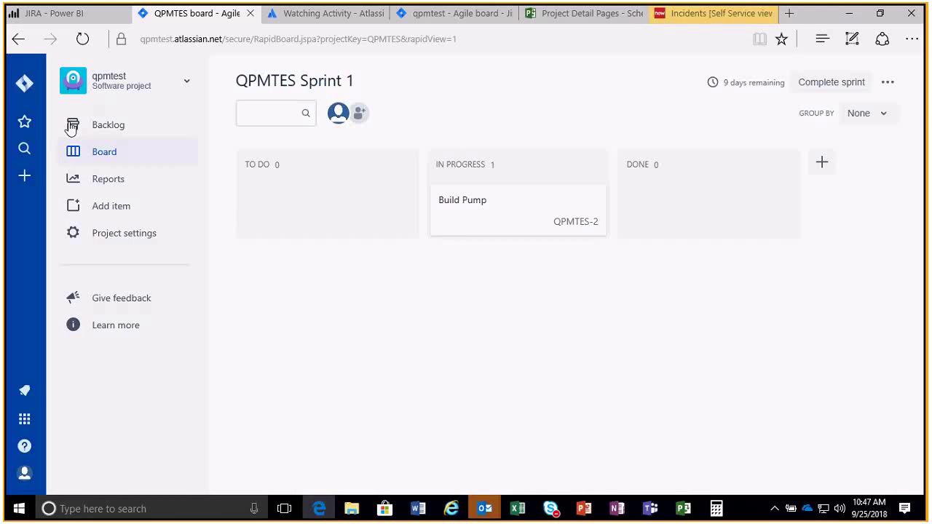
click(116, 126)
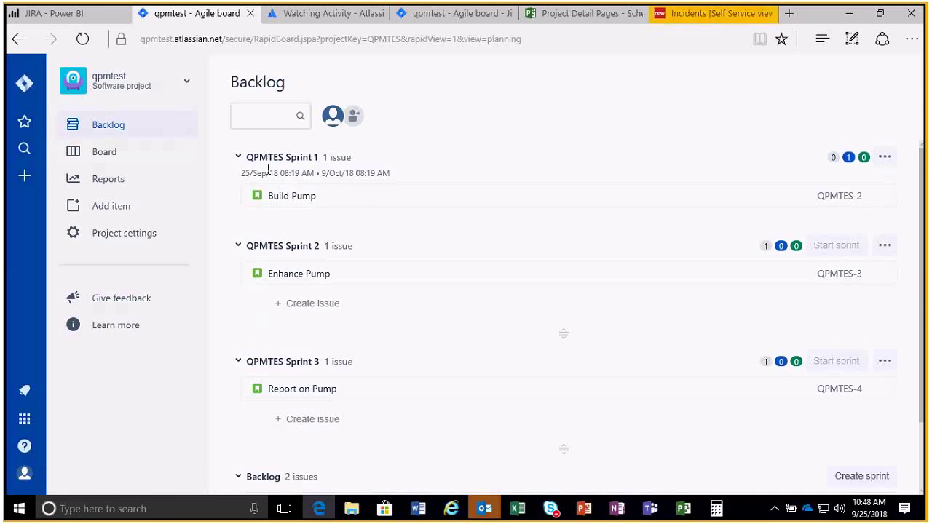
Open the QPMTES Sprint 1 editor and close it without changes.
click(886, 158)
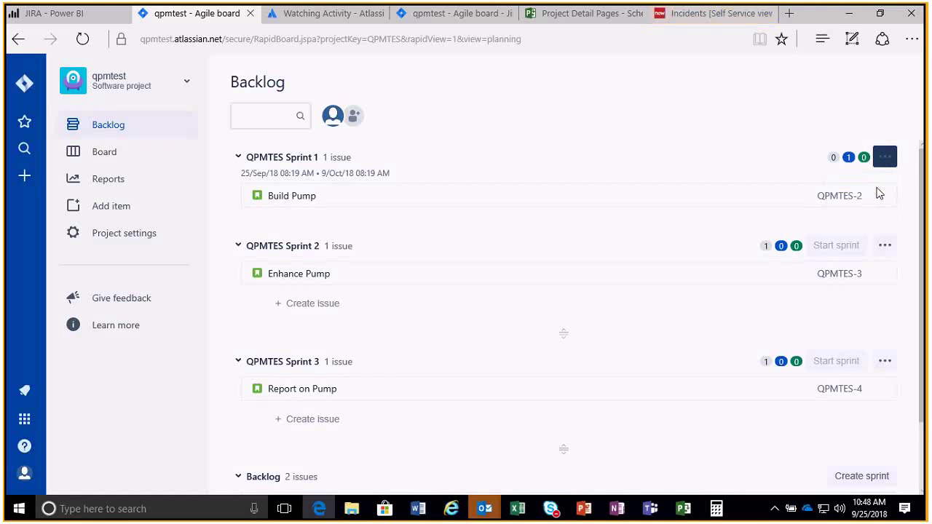
click(857, 188)
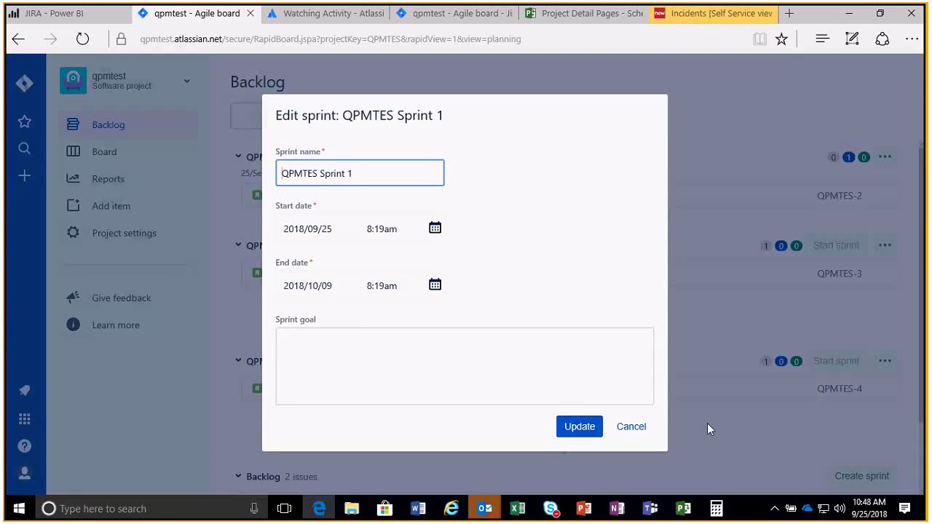
click(641, 430)
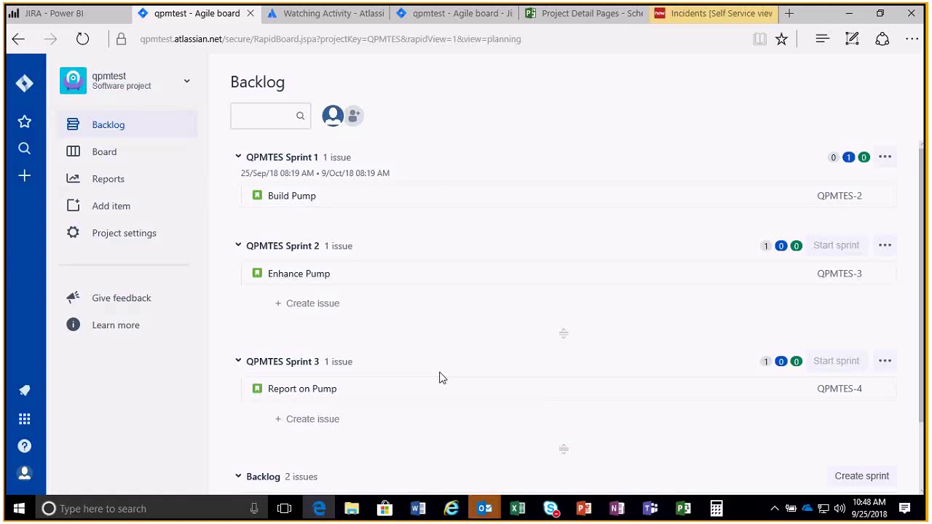
Drag AoP Webinar from the Backlog into QPMTES Sprint 1 and confirm the move.
scroll(417, 388, down, 1)
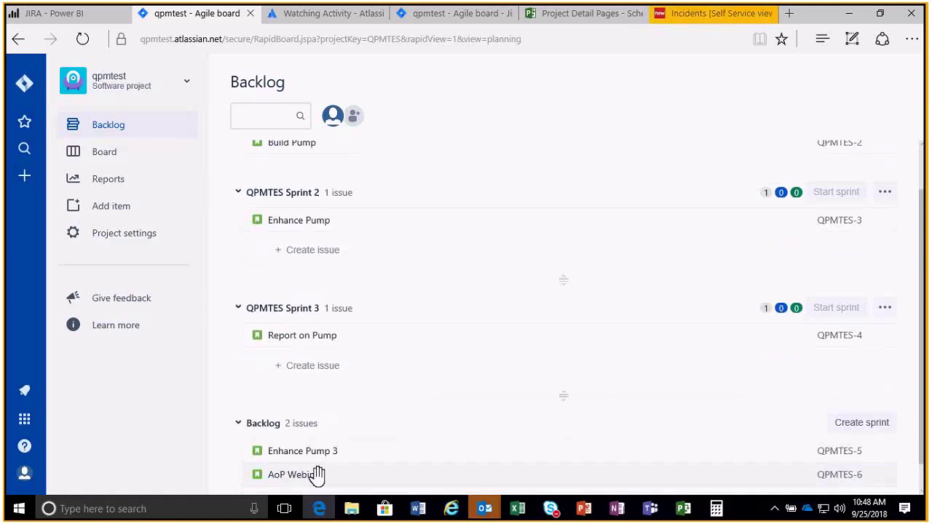
drag(333, 466, 333, 218)
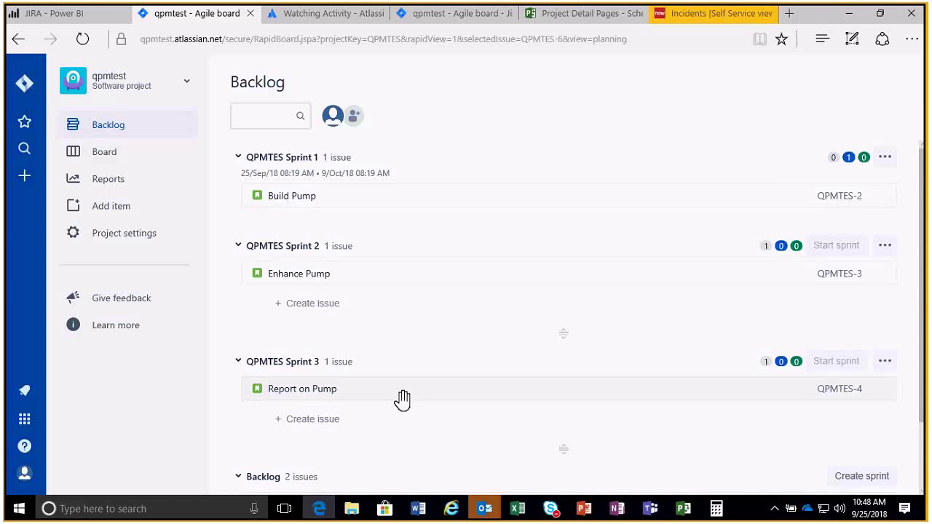
scroll(350, 437, down, 1)
drag(291, 484, 284, 224)
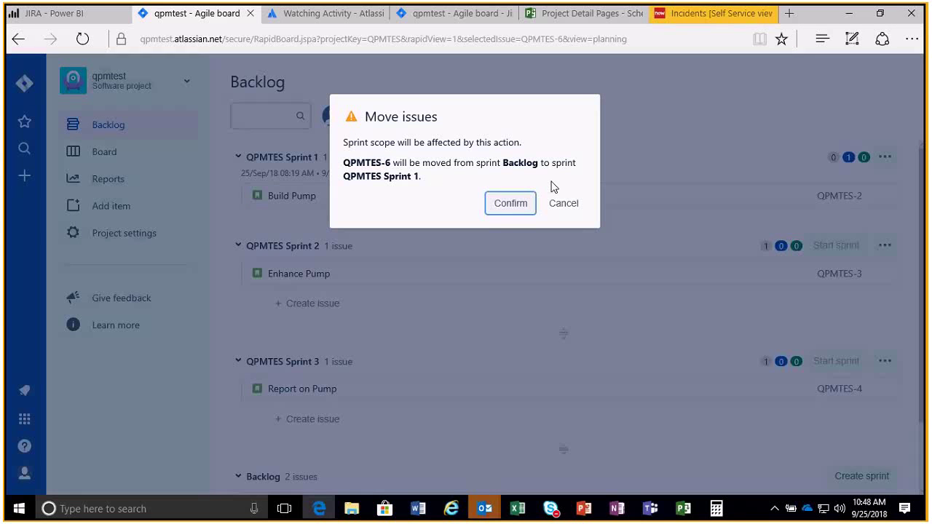
click(510, 206)
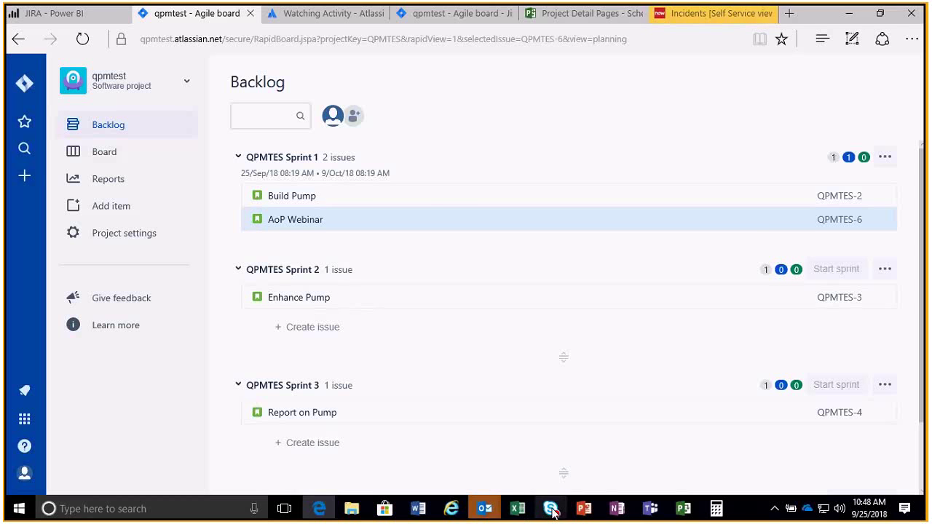
mouse_move(486, 510)
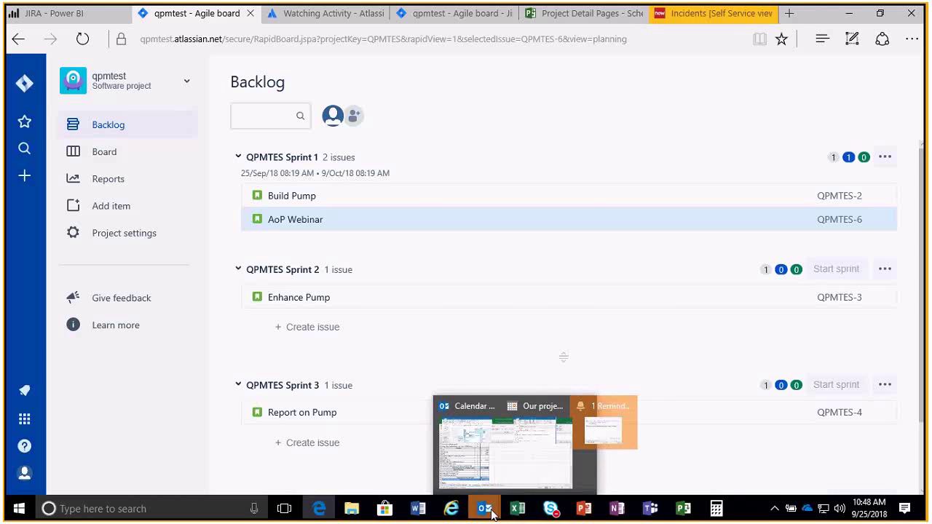
mouse_move(596, 513)
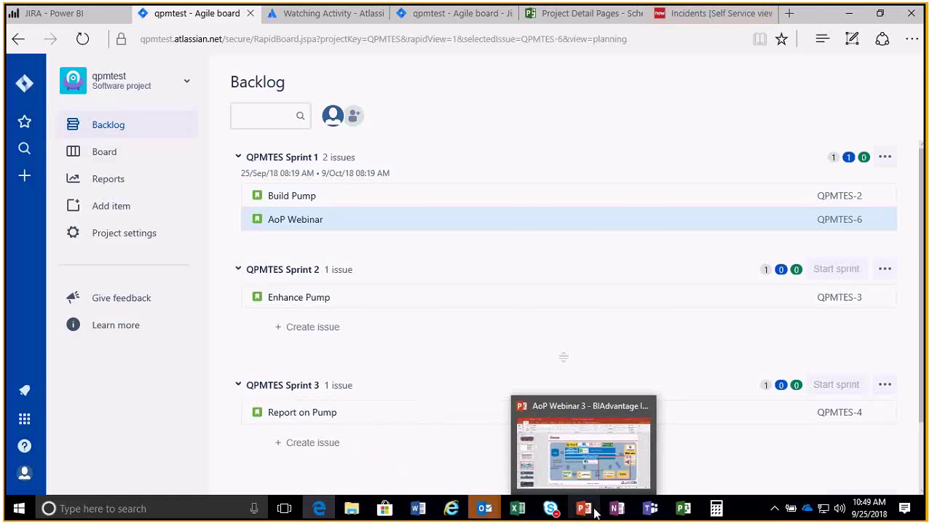
click(580, 457)
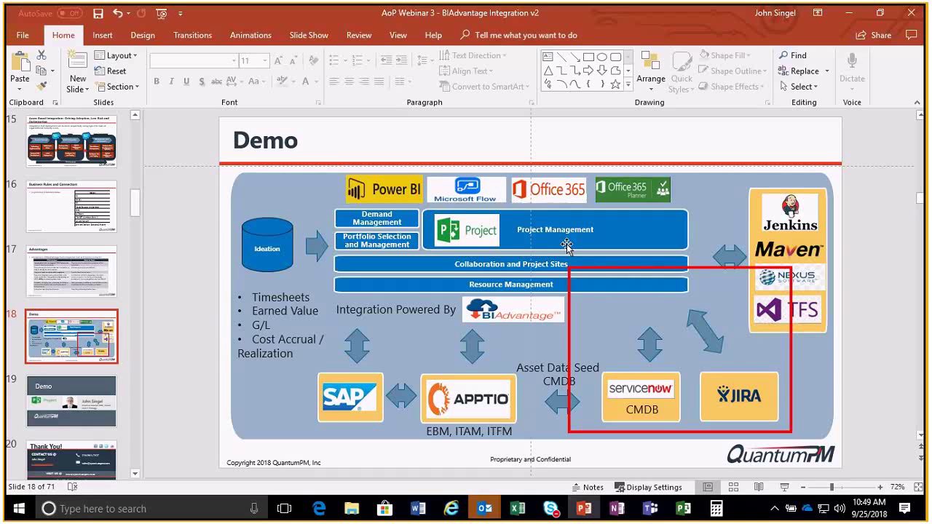
click(321, 511)
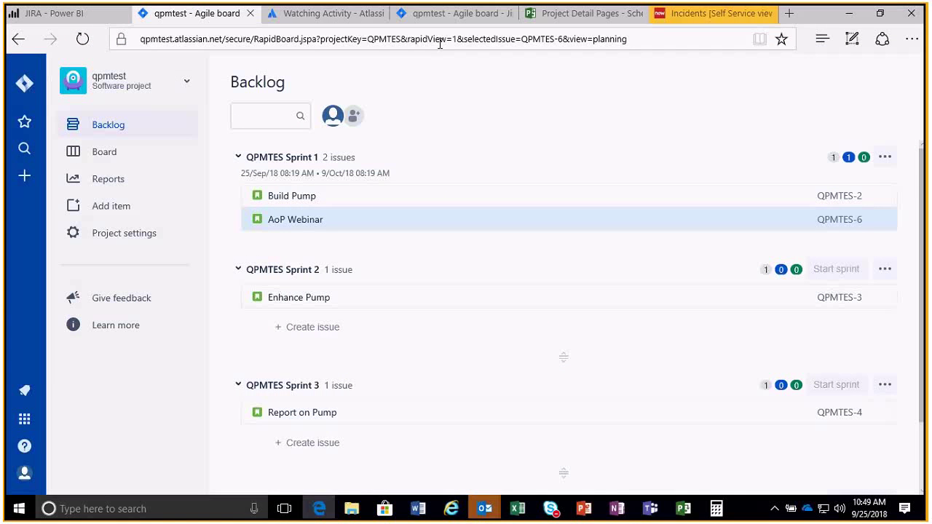
Go from the Schedule: QPMTEST page to Projects, which returns a 404 Not Found page.
click(552, 15)
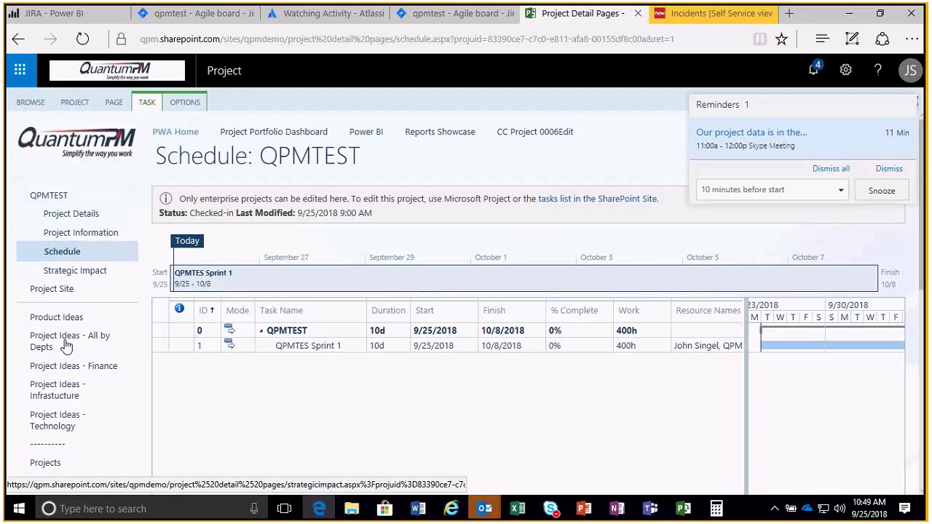
click(45, 464)
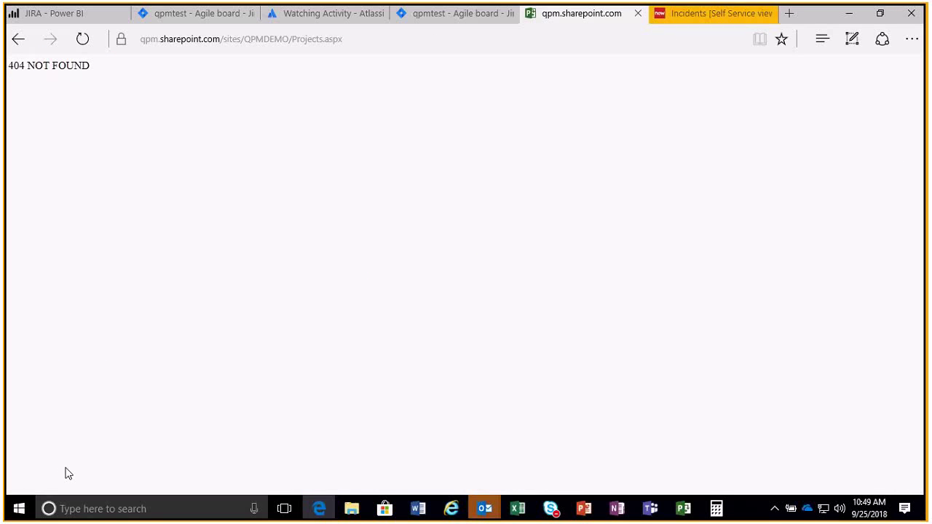
Open the Project Online Project Center for QPMDEMO from the Edge Favorites list.
click(694, 16)
click(587, 16)
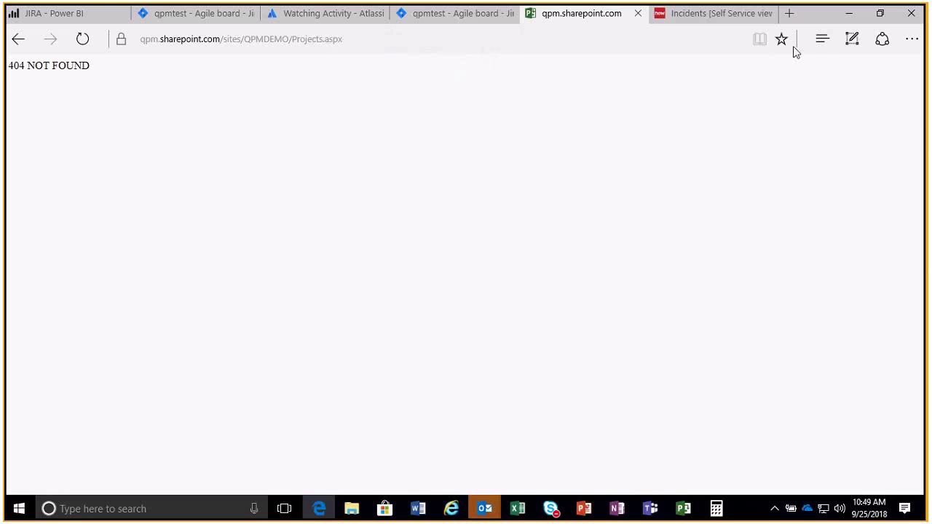
click(822, 40)
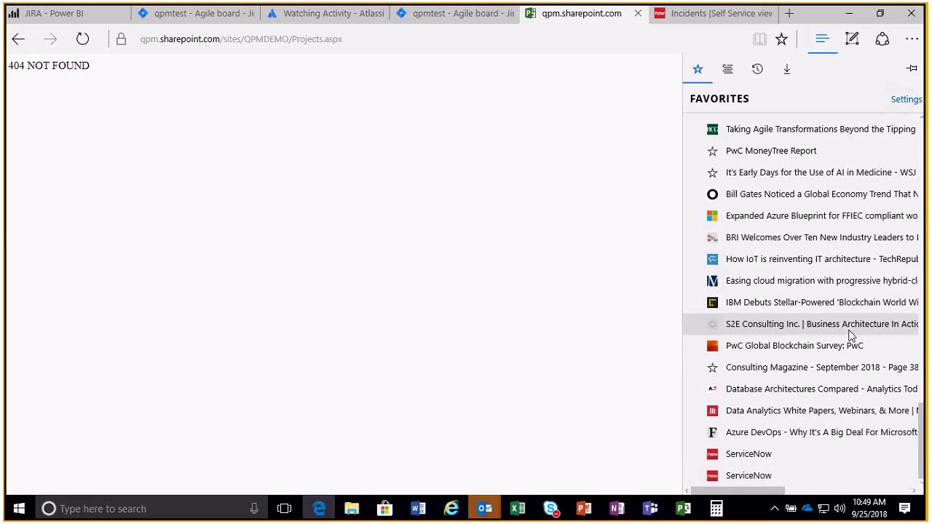
scroll(850, 334, up, 5)
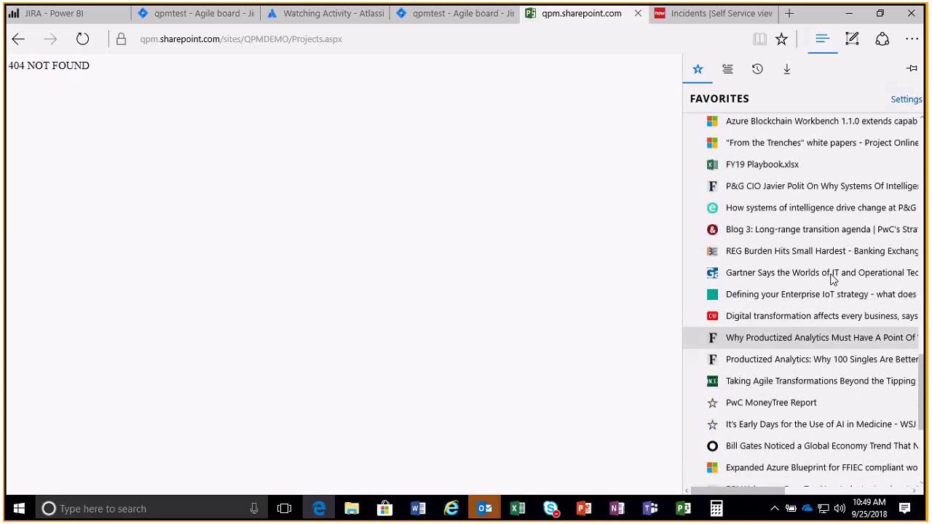
scroll(782, 264, up, 3)
scroll(782, 306, down, 8)
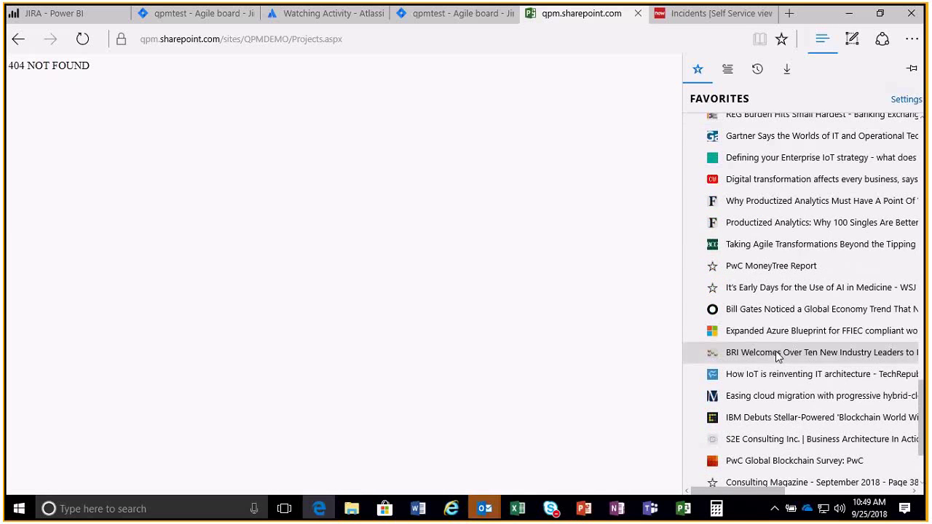
scroll(781, 356, up, 13)
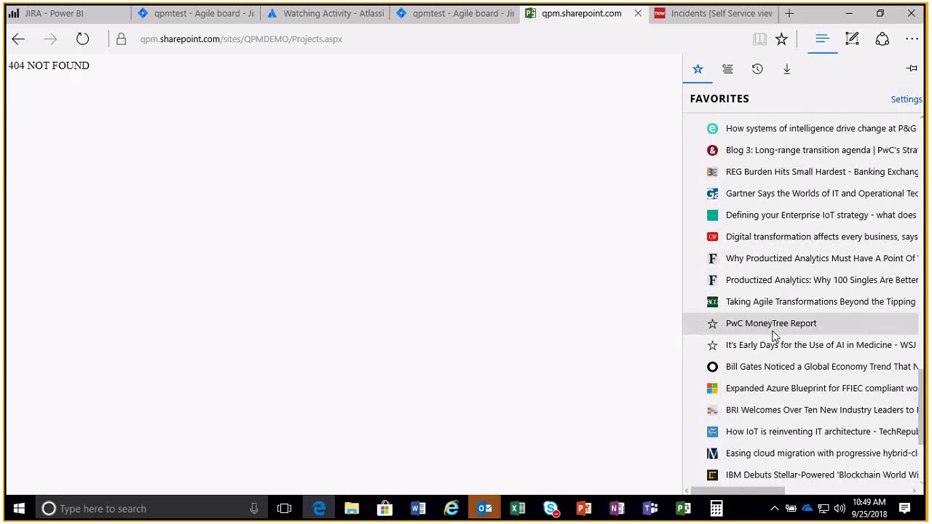
scroll(773, 336, up, 8)
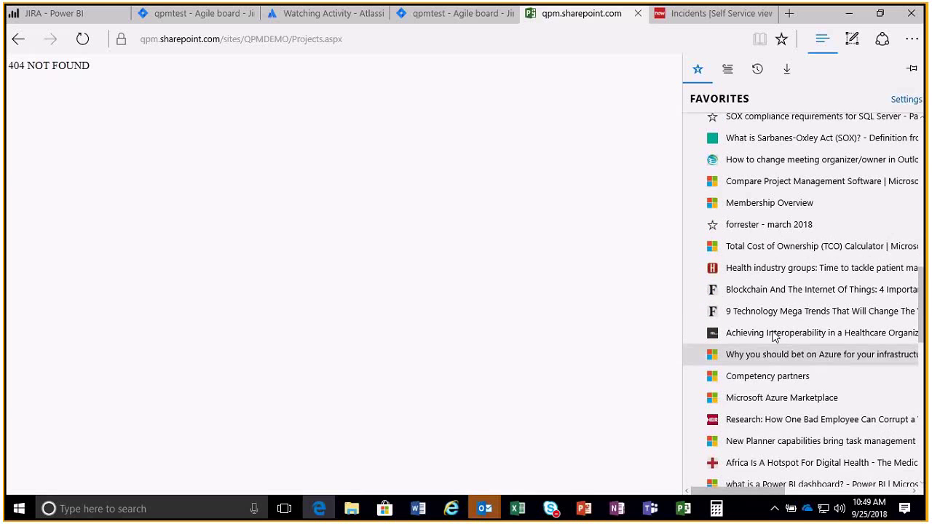
scroll(786, 330, up, 3)
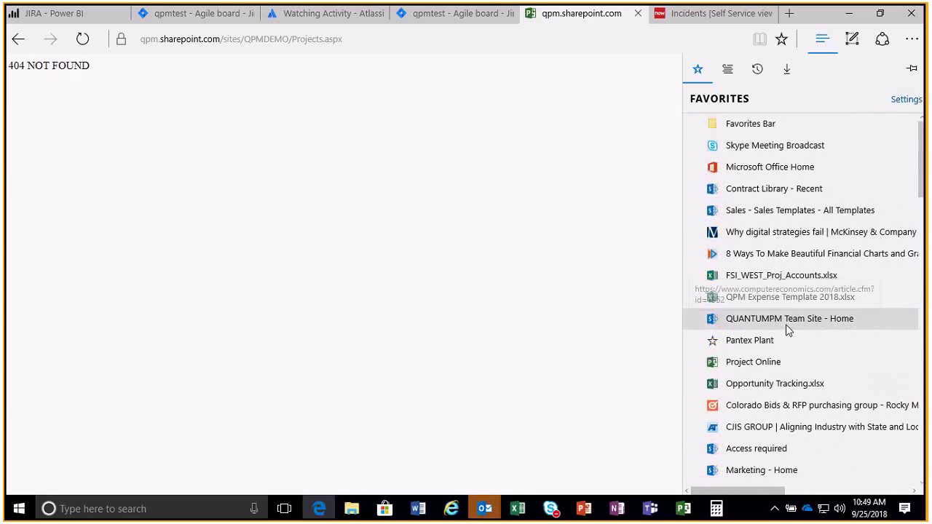
click(773, 367)
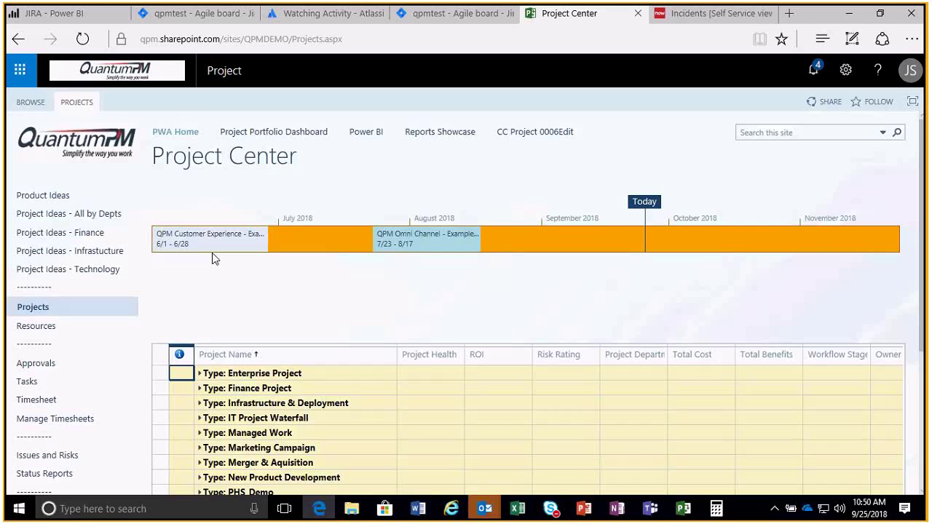
Open the PROJECTS ribbon and preview the New project template list.
scroll(231, 316, down, 1)
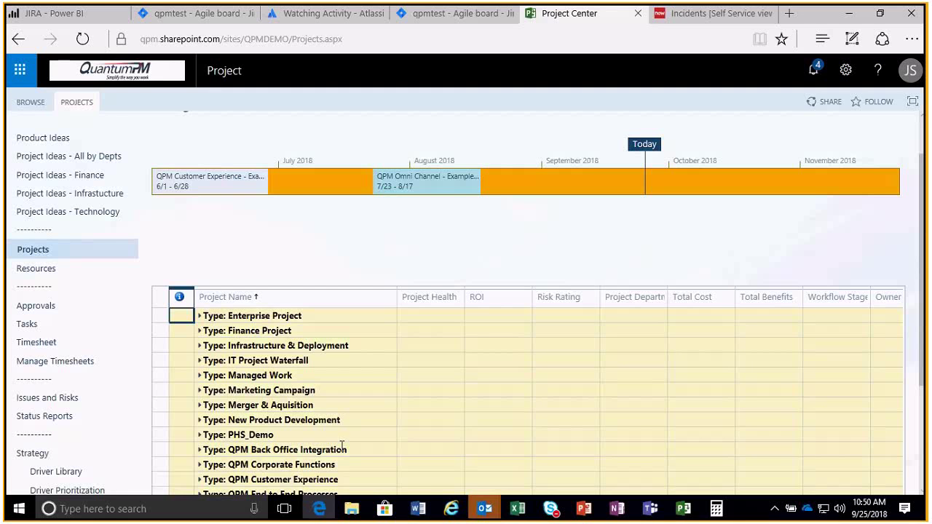
click(79, 103)
click(21, 151)
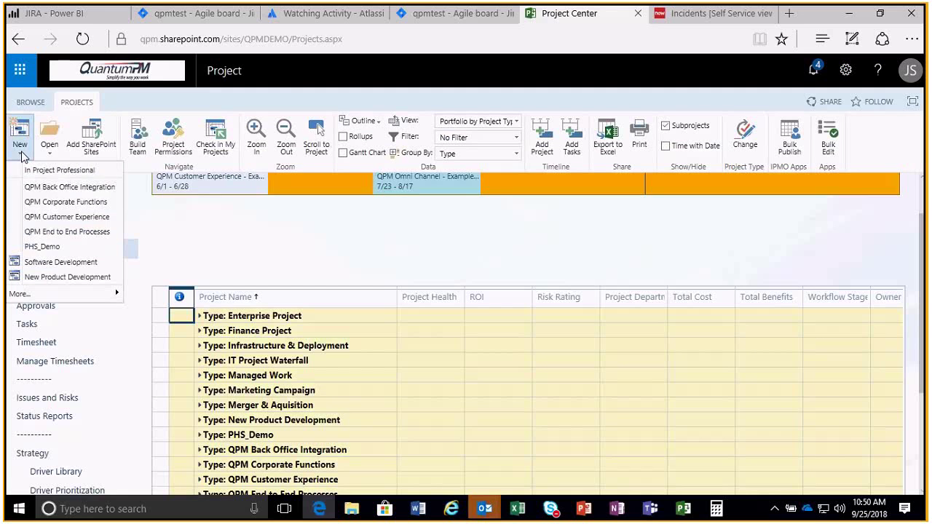
click(22, 157)
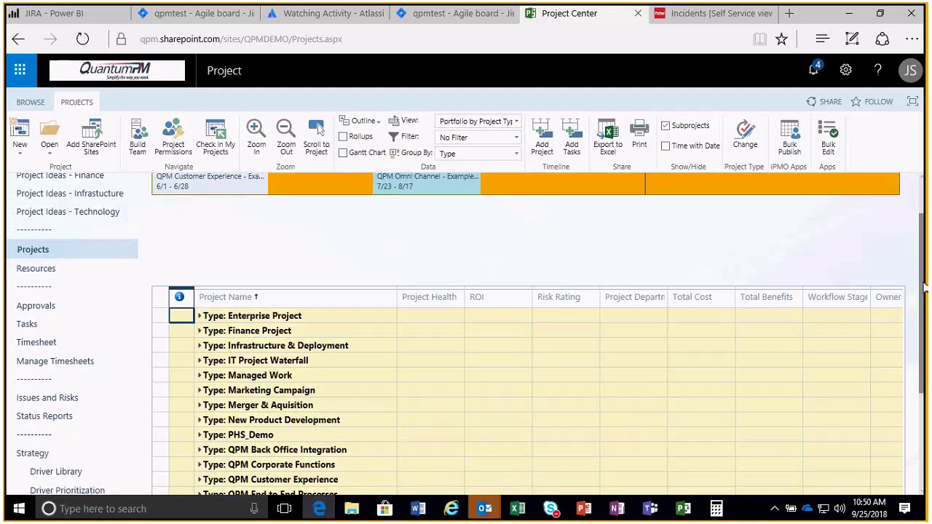
Expand the Scrum Project group, open QPMTEST's site, then return to the qpmtest Jira backlog.
drag(927, 284, 923, 379)
scroll(500, 413, down, 2)
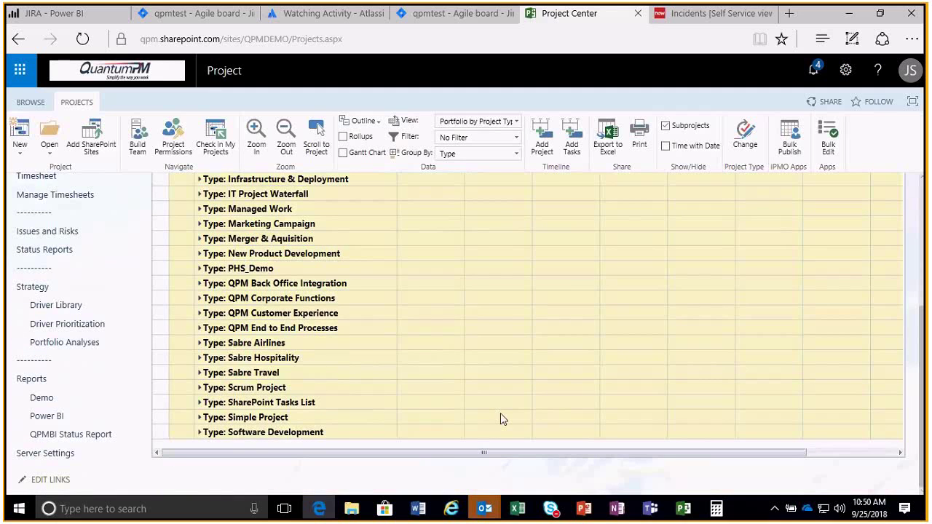
click(200, 388)
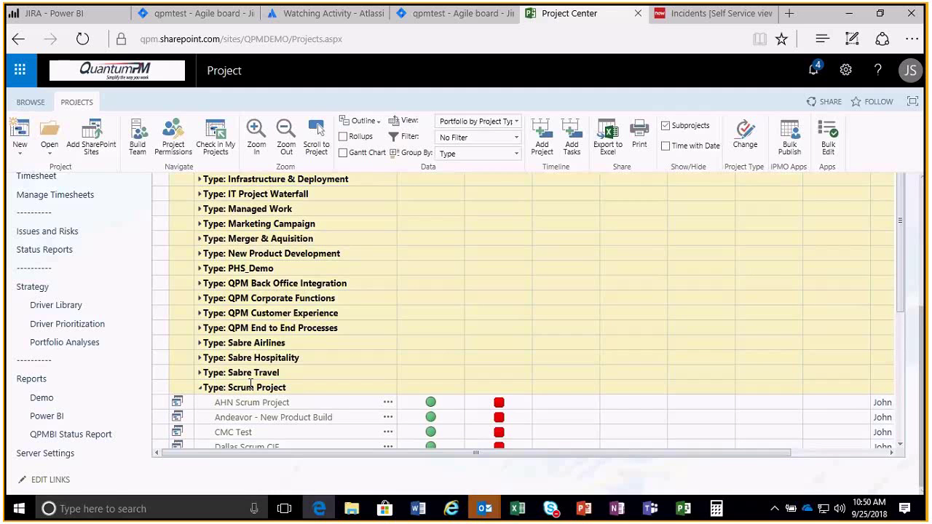
scroll(342, 391, down, 2)
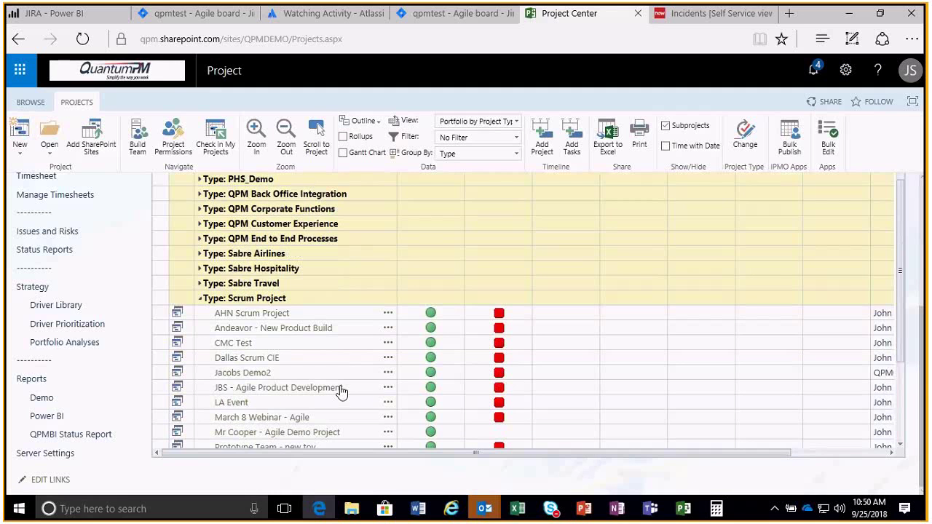
scroll(342, 391, down, 2)
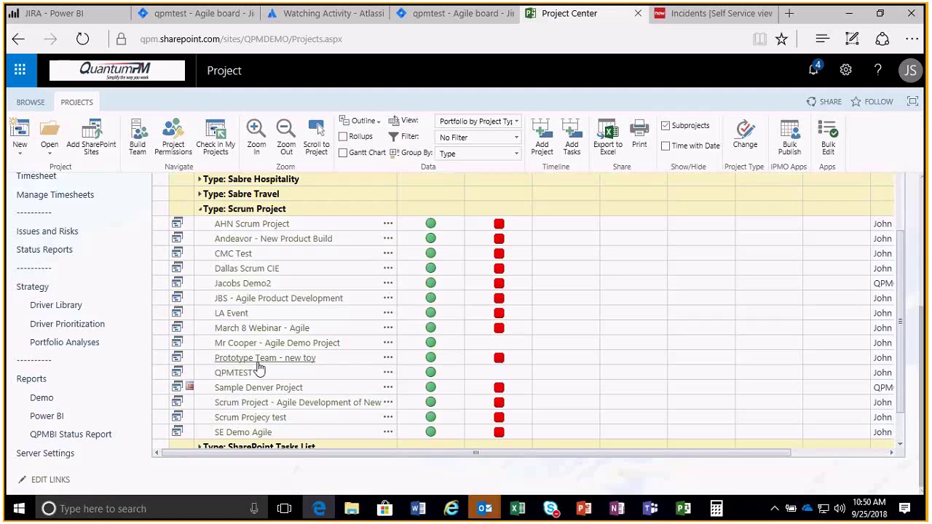
click(235, 373)
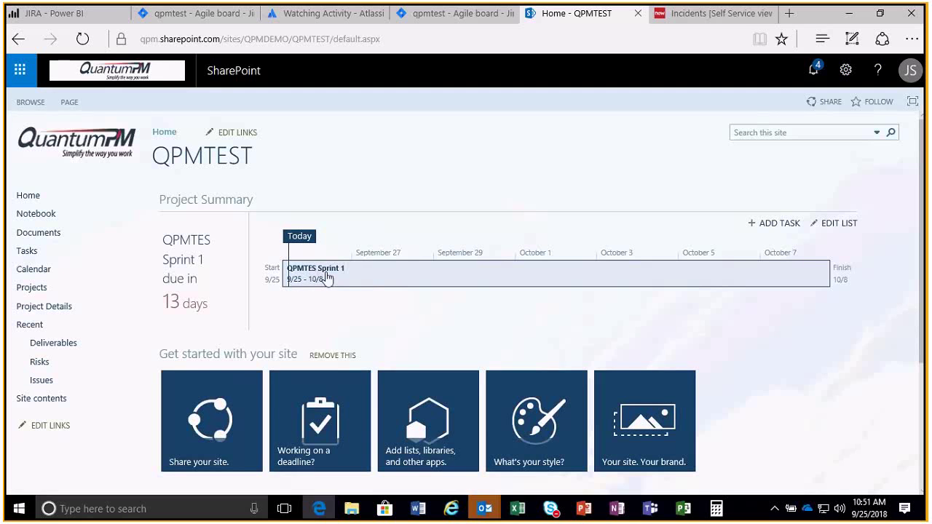
click(444, 15)
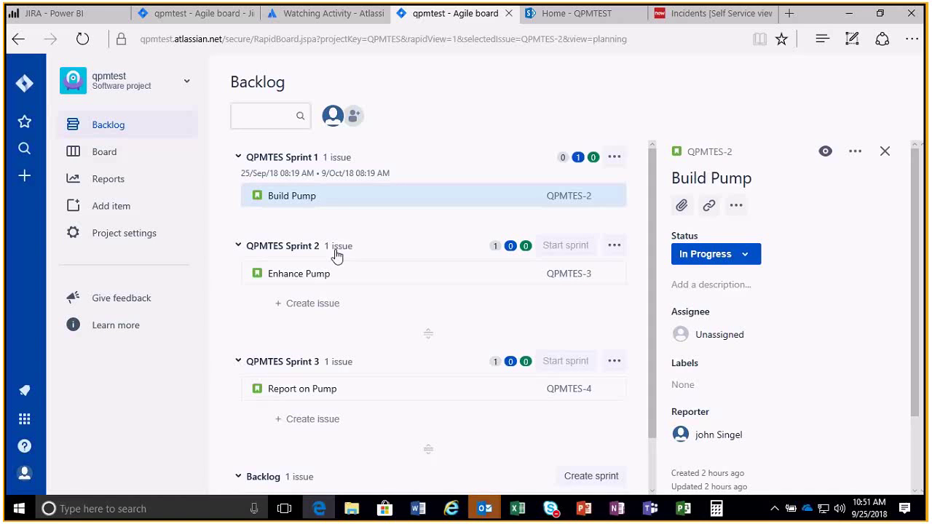
Close Build Pump's details, check QPMTES-6 sits in Sprint 1, then go to Home - QPMTEST.
click(885, 150)
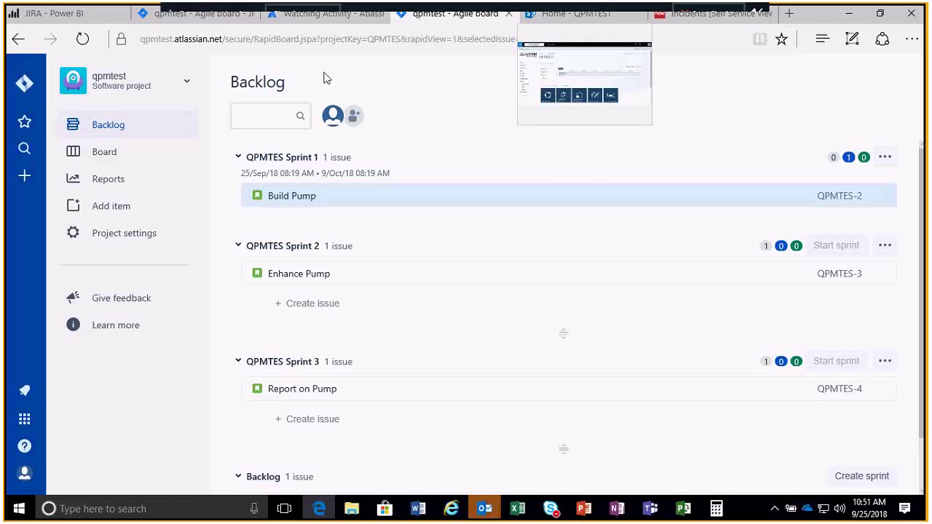
click(326, 507)
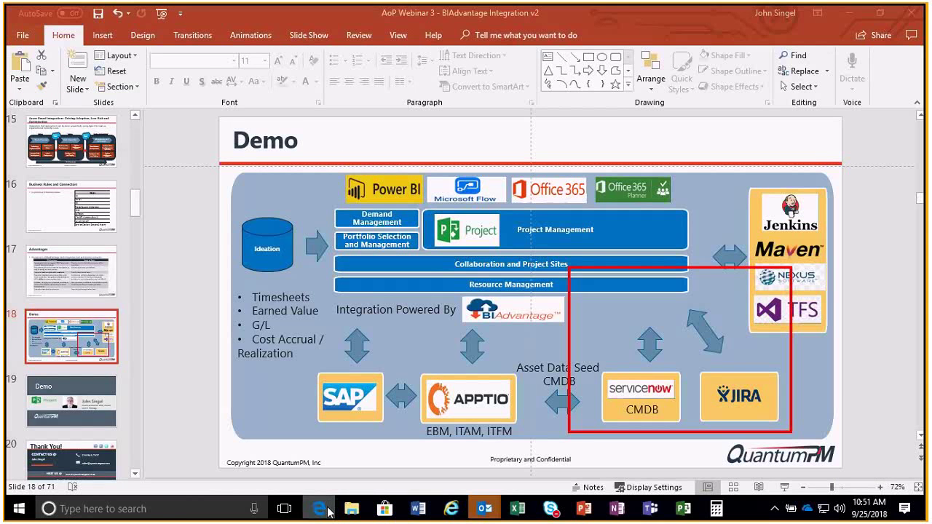
click(326, 509)
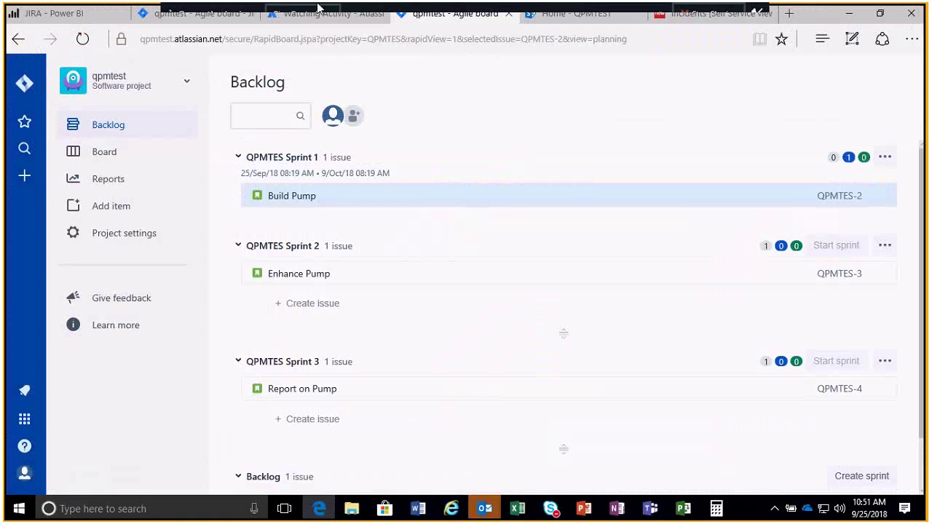
click(144, 16)
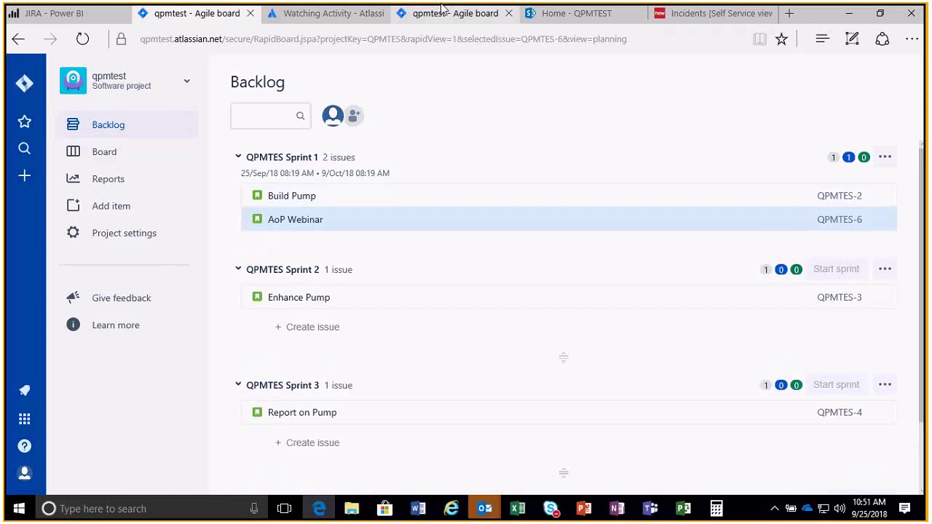
click(603, 15)
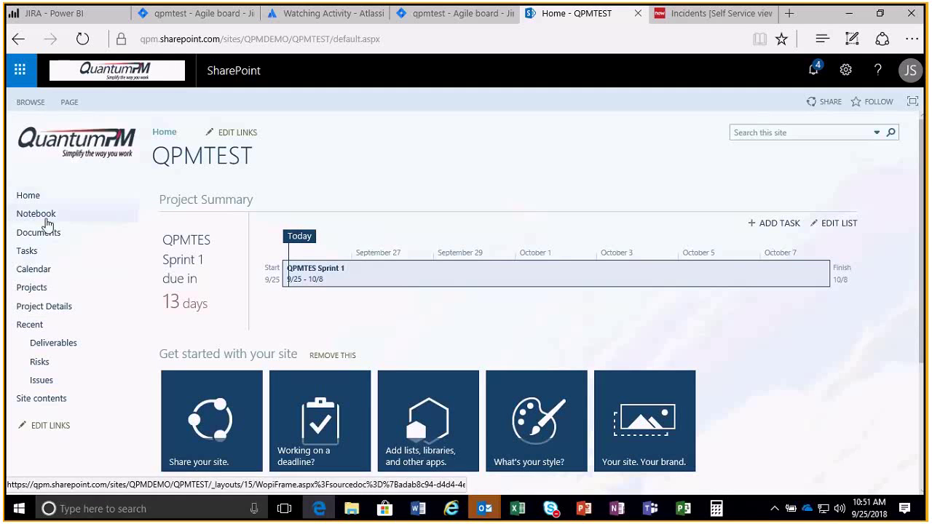
Open Project Details for the QPMTEST schedule, then switch to the JIRA Power BI tab.
click(44, 310)
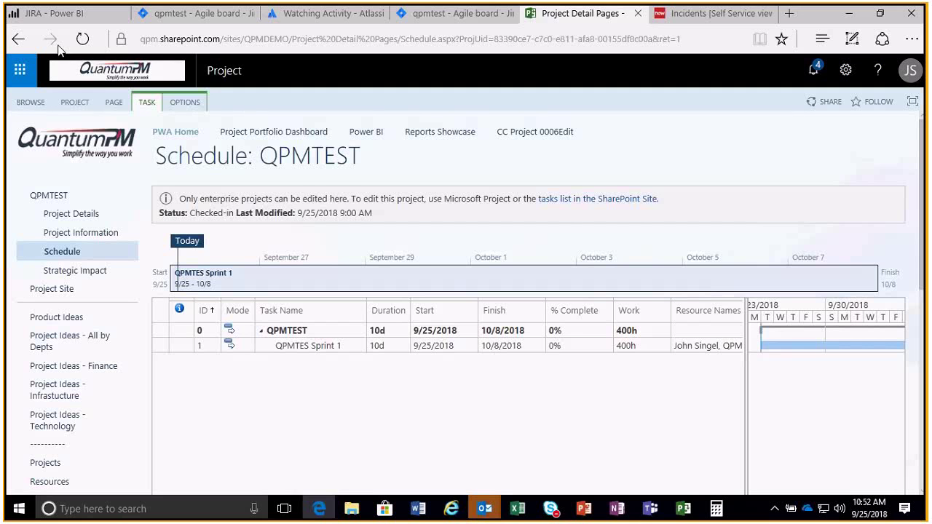
click(51, 15)
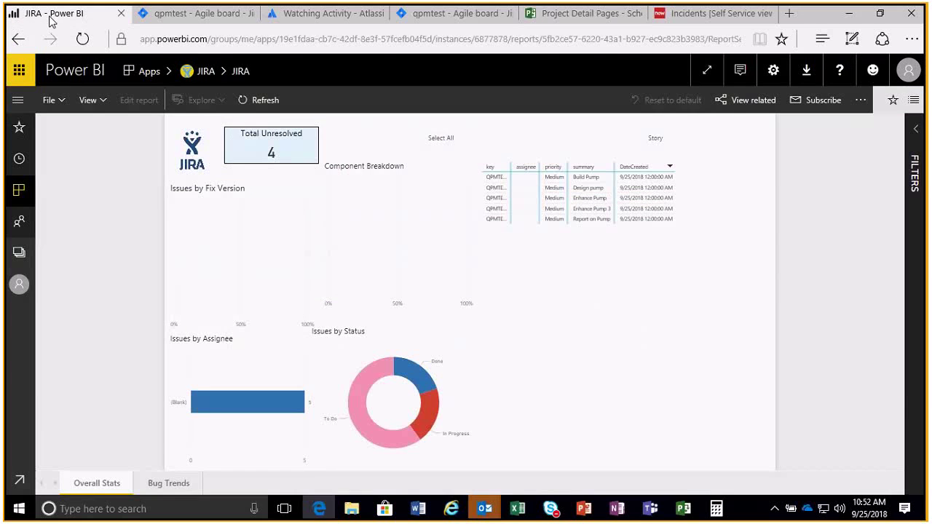
Open the Power BI Apps list, then browse Get Data's Services app catalogue.
click(18, 191)
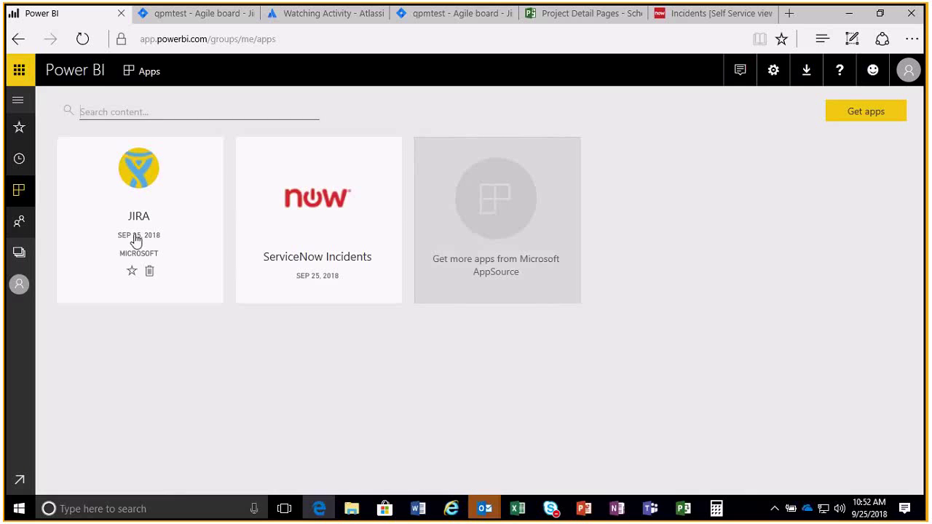
click(13, 484)
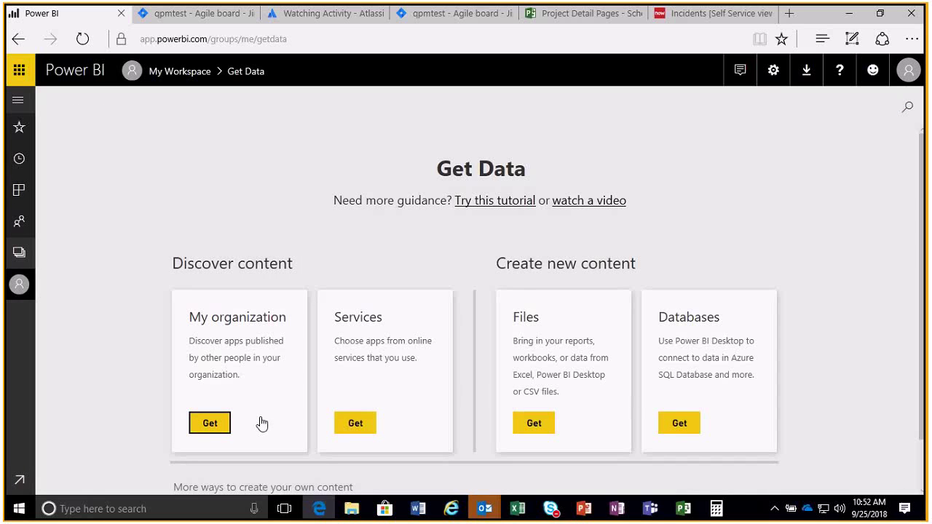
click(354, 424)
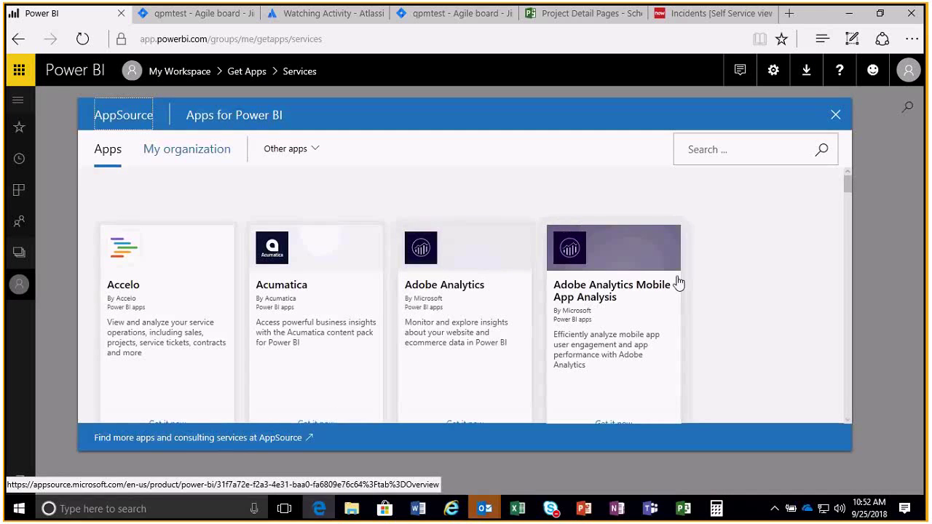
Browse the AppSource apps through page 2 and close the catalogue.
scroll(762, 321, down, 1)
scroll(762, 321, down, 5)
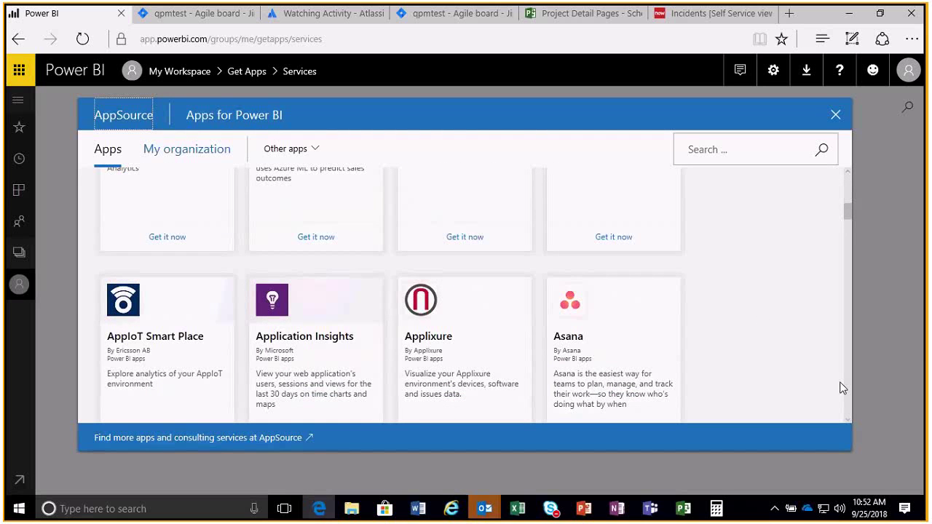
scroll(842, 388, down, 4)
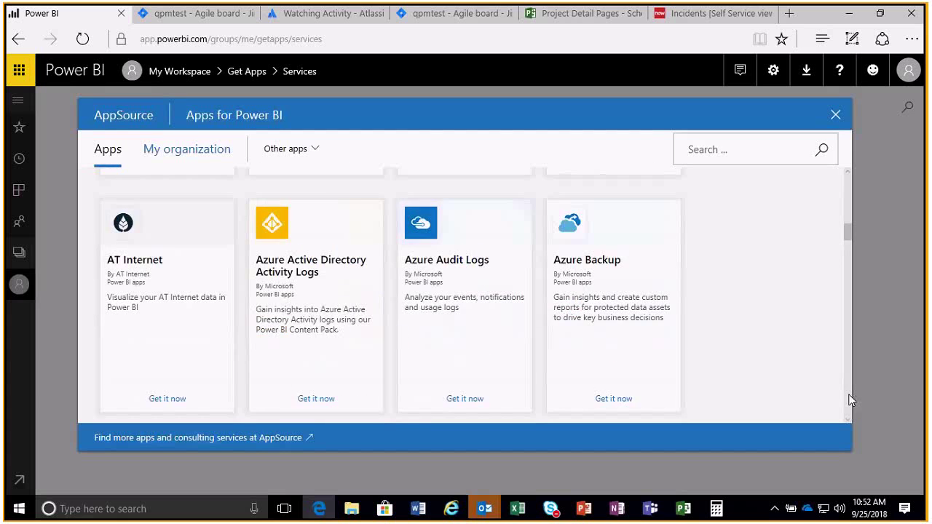
scroll(851, 400, down, 8)
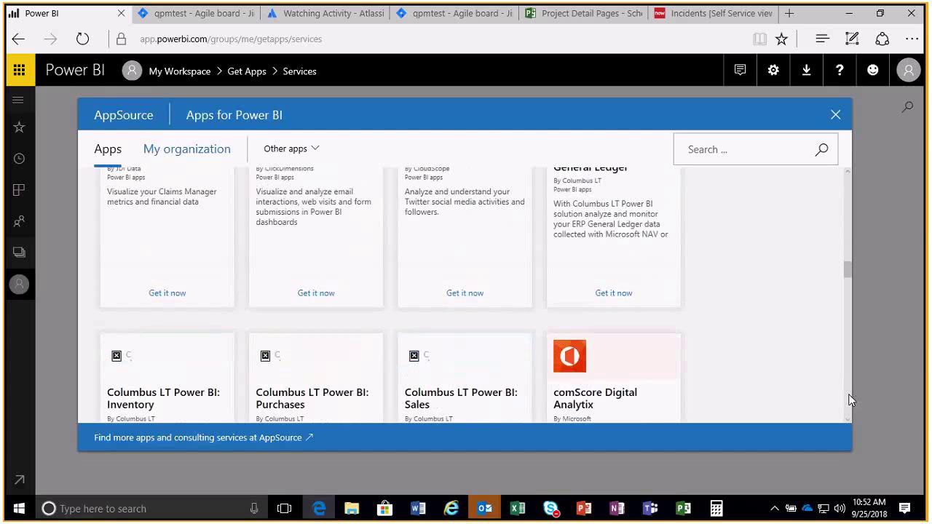
scroll(850, 400, down, 3)
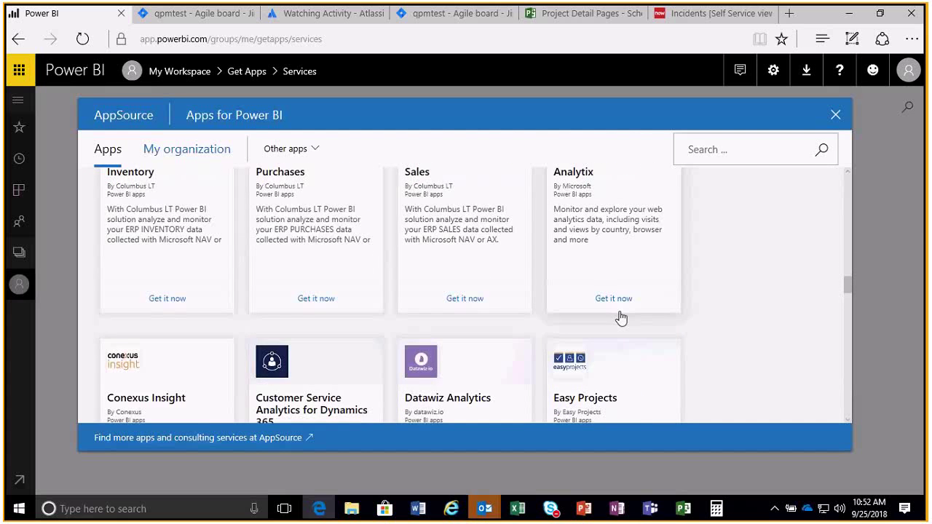
scroll(620, 318, down, 5)
scroll(619, 316, up, 8)
scroll(619, 316, down, 1)
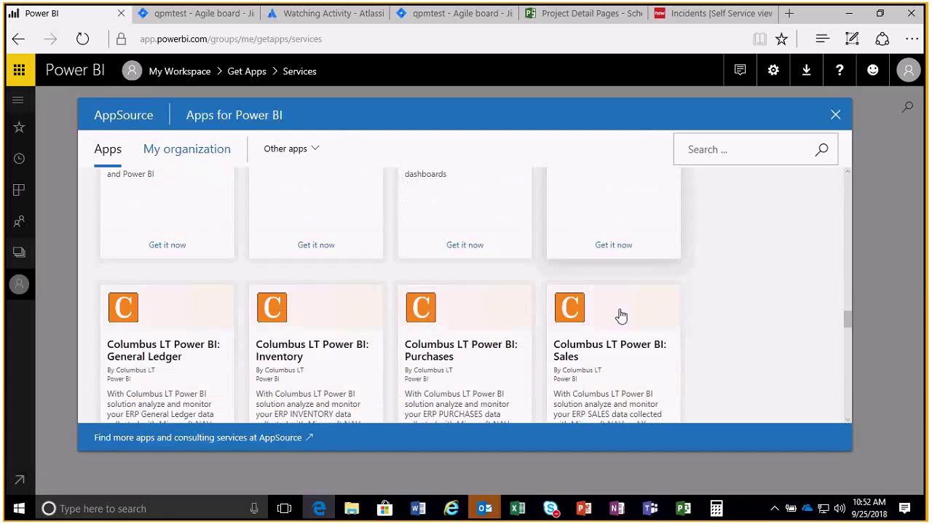
scroll(711, 320, down, 6)
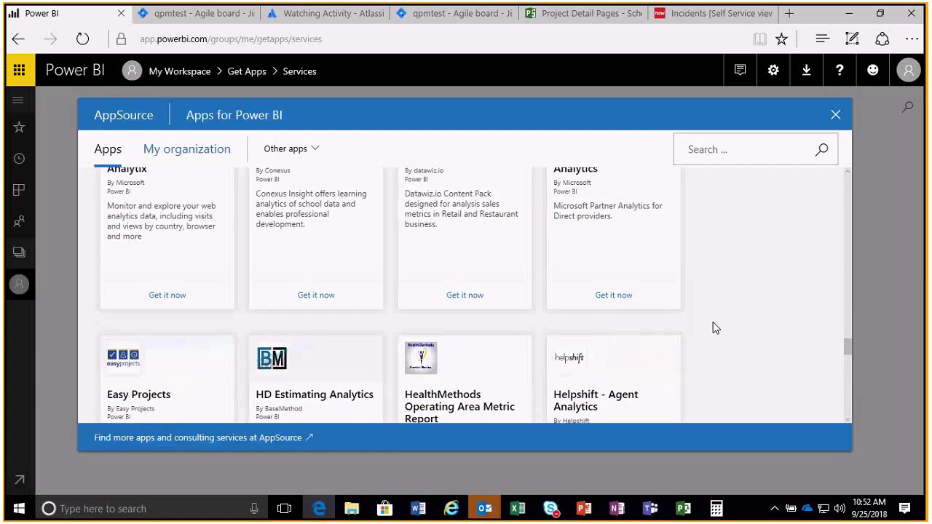
scroll(713, 328, down, 6)
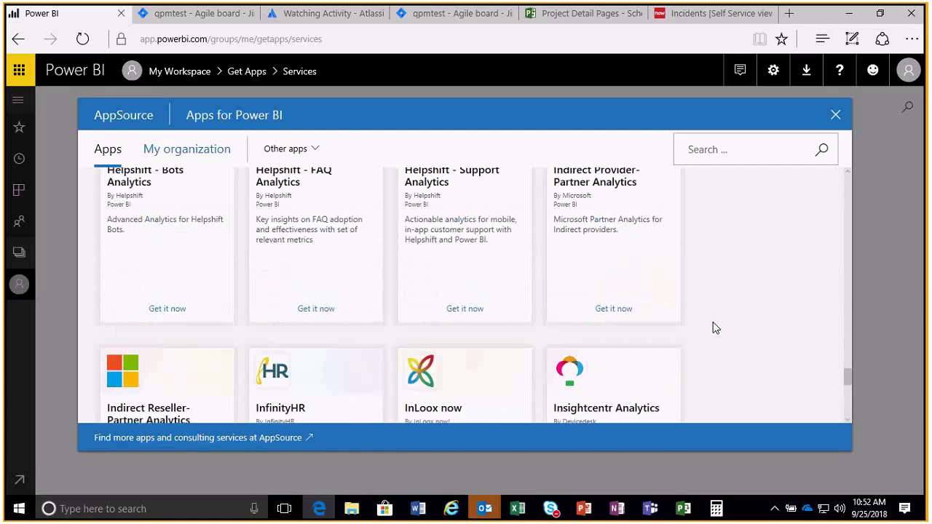
scroll(713, 328, down, 5)
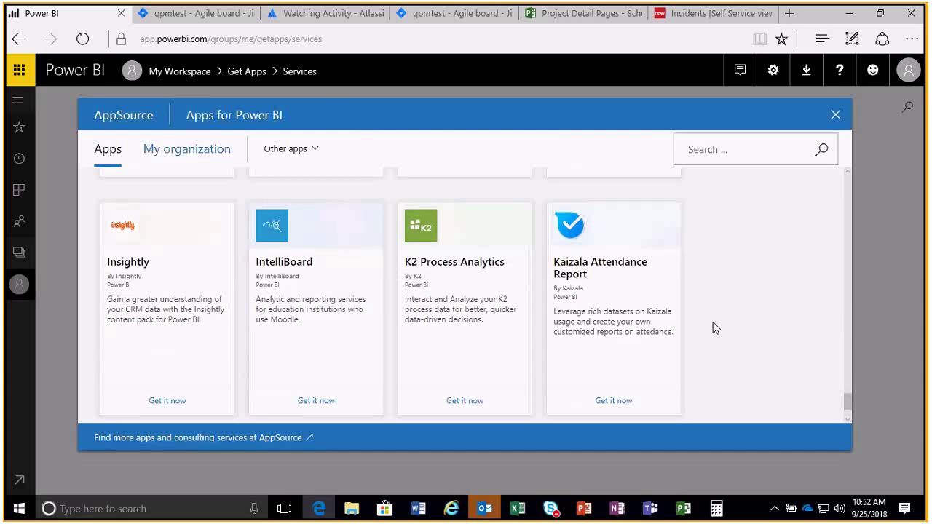
scroll(713, 327, down, 2)
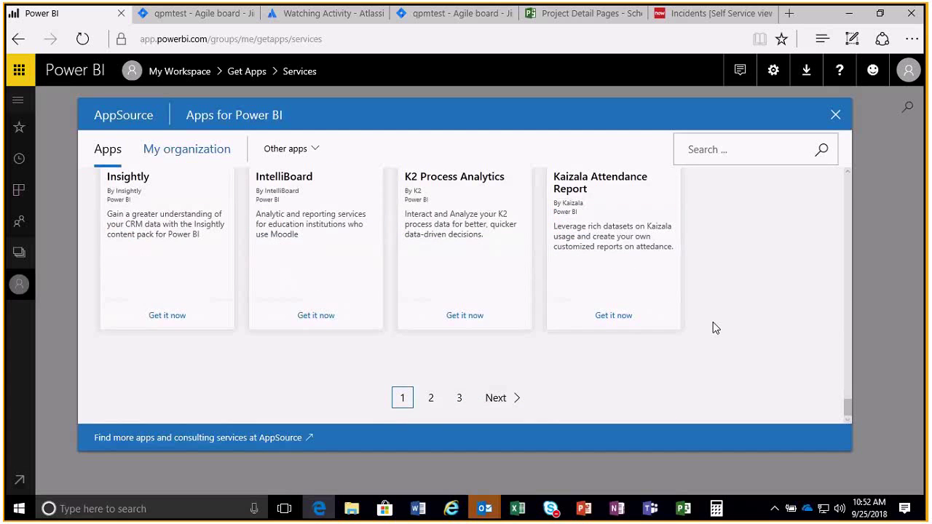
click(432, 399)
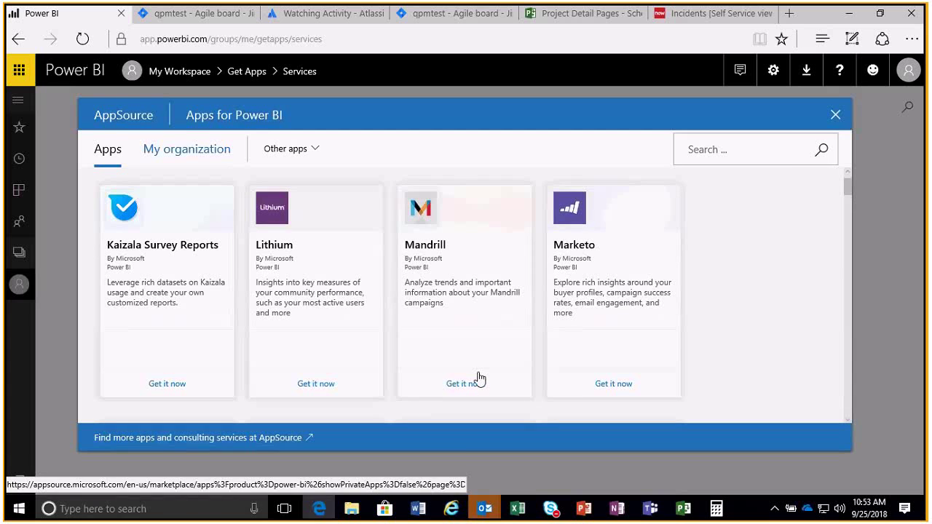
click(834, 118)
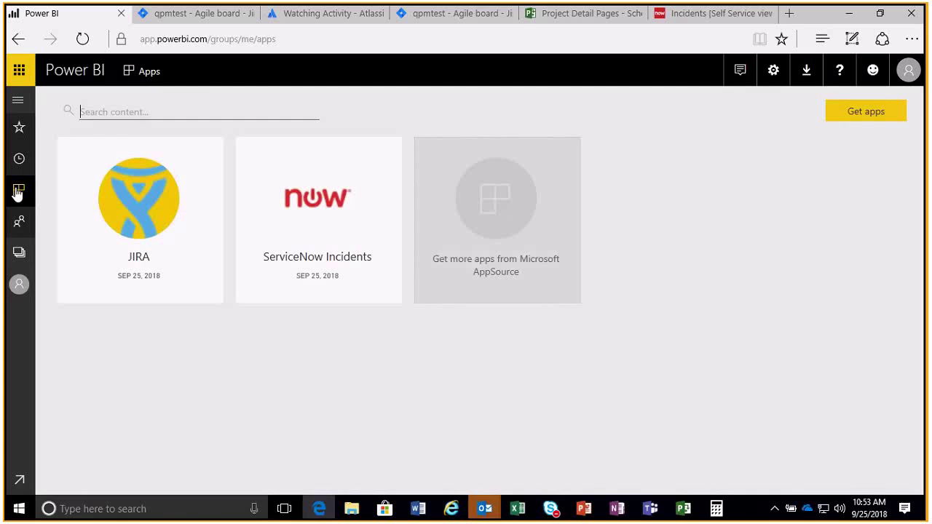
Open the JIRA app's Overall Stats report, refresh its data, and go to Get Data.
mouse_move(136, 260)
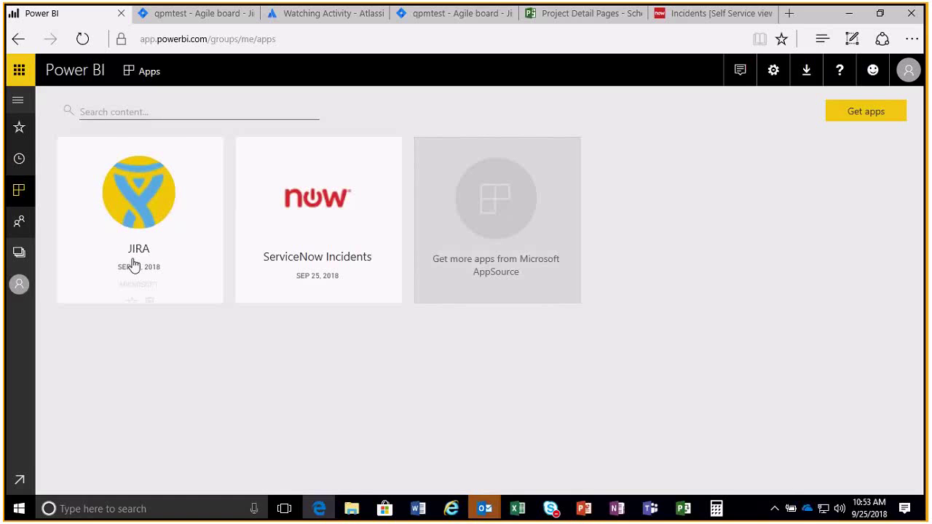
click(134, 191)
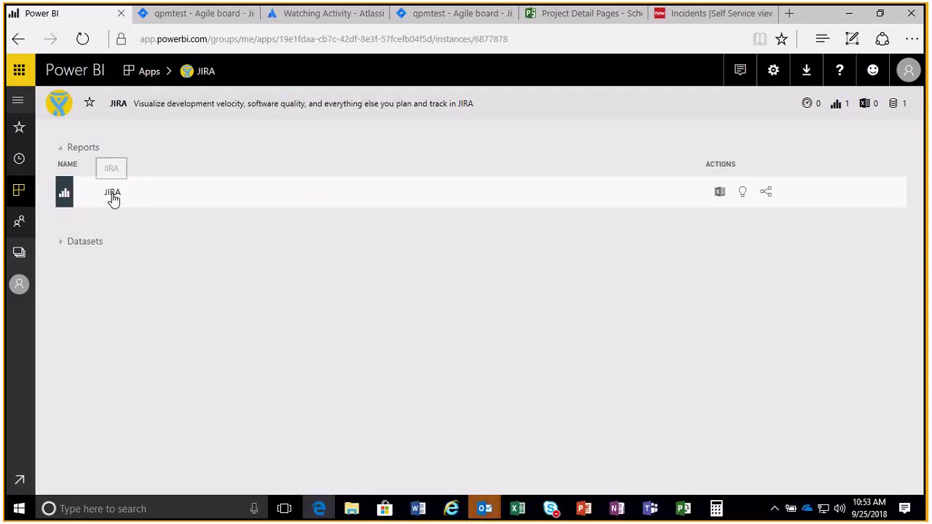
click(111, 197)
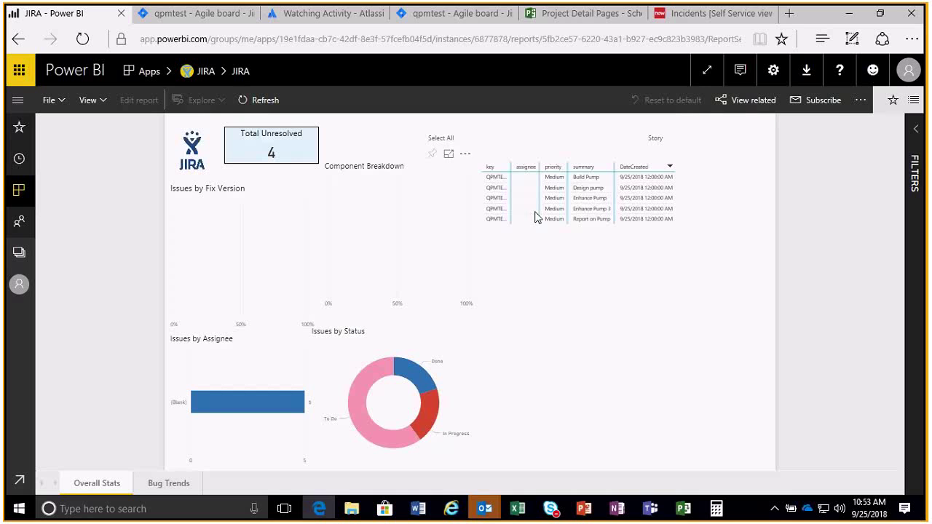
click(500, 183)
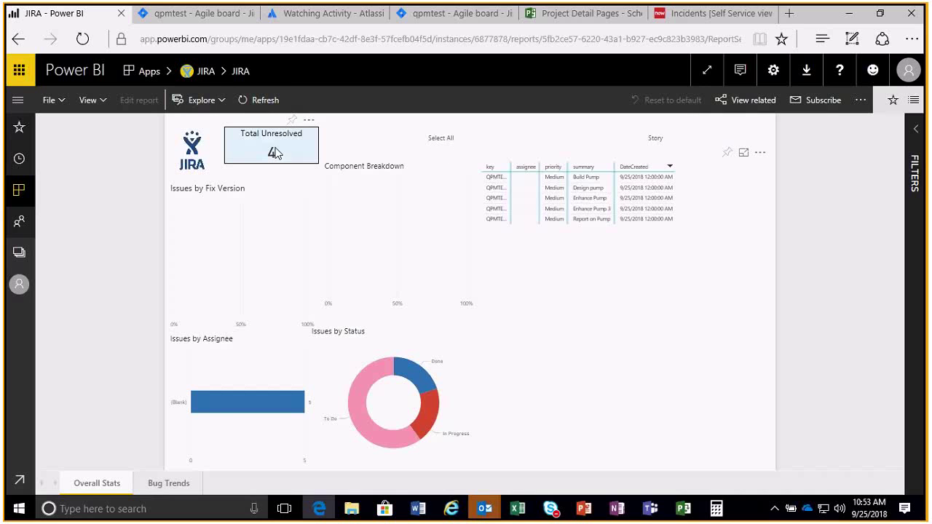
click(255, 105)
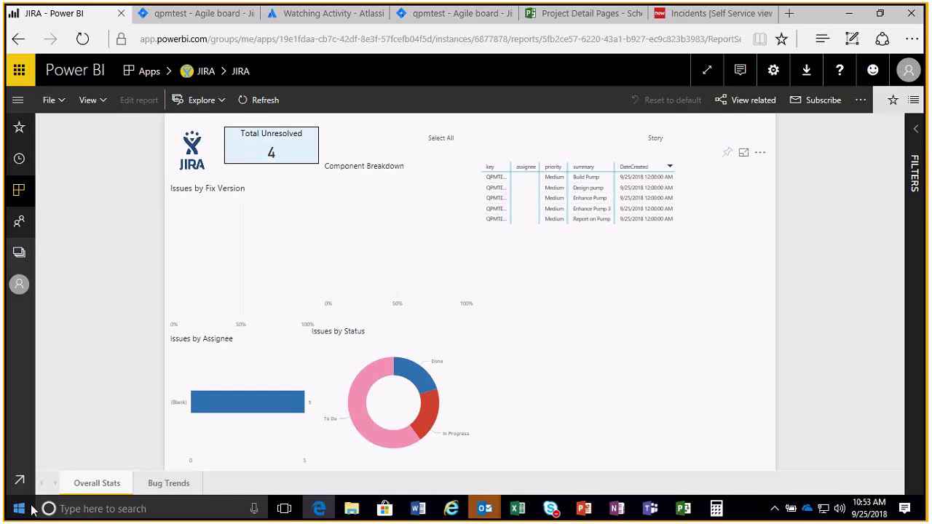
click(20, 482)
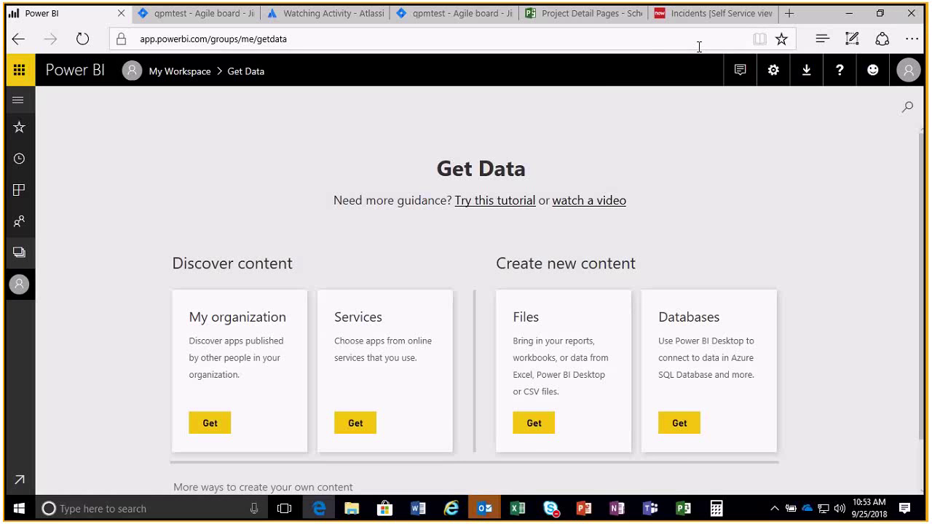
Show the Demo slide in PowerPoint, return to Edge, and select the ServiceNow Incidents tab.
click(585, 513)
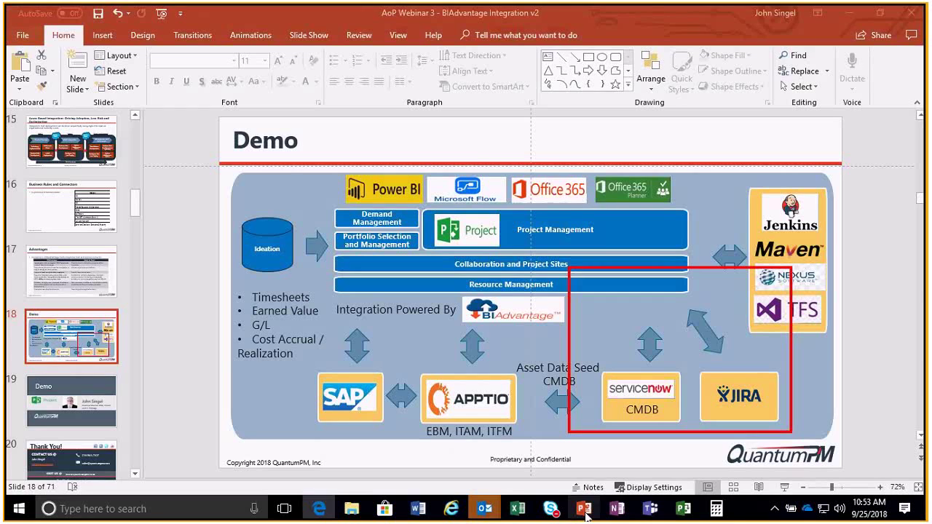
click(585, 513)
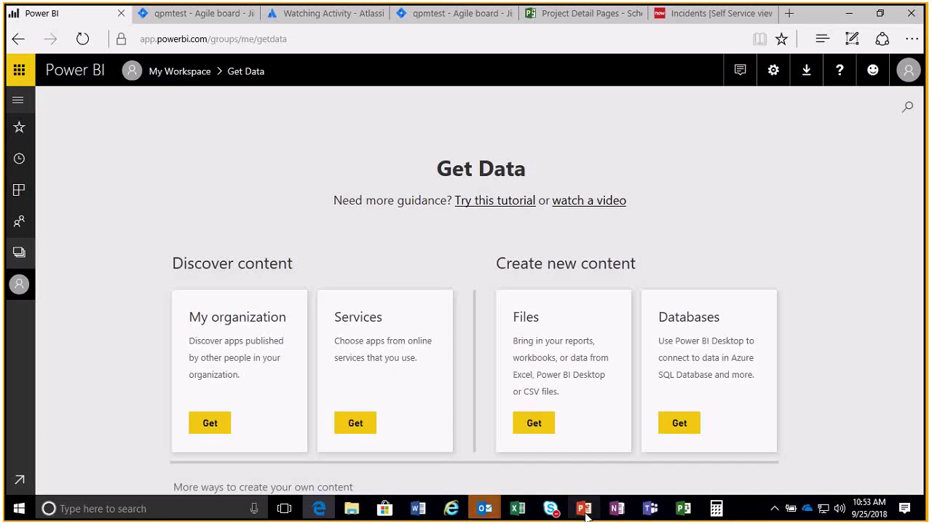
click(586, 516)
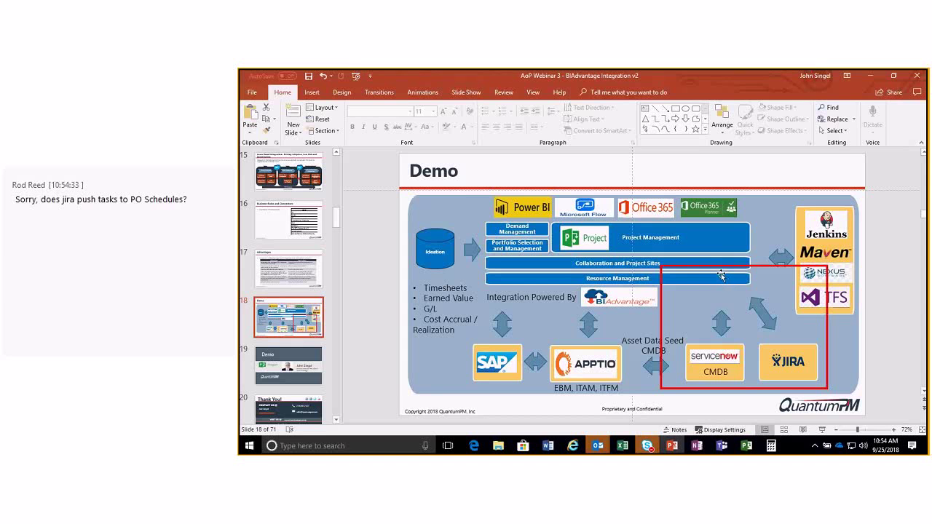
click(472, 445)
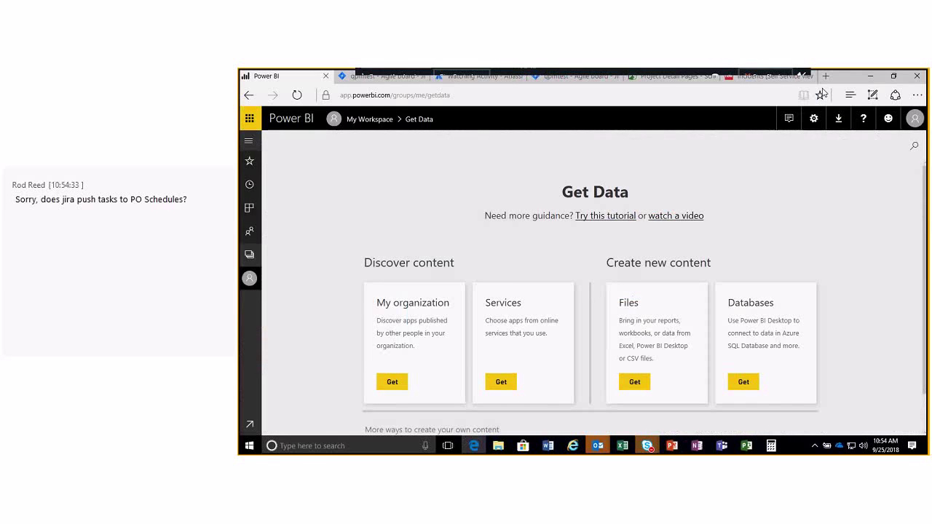
click(772, 76)
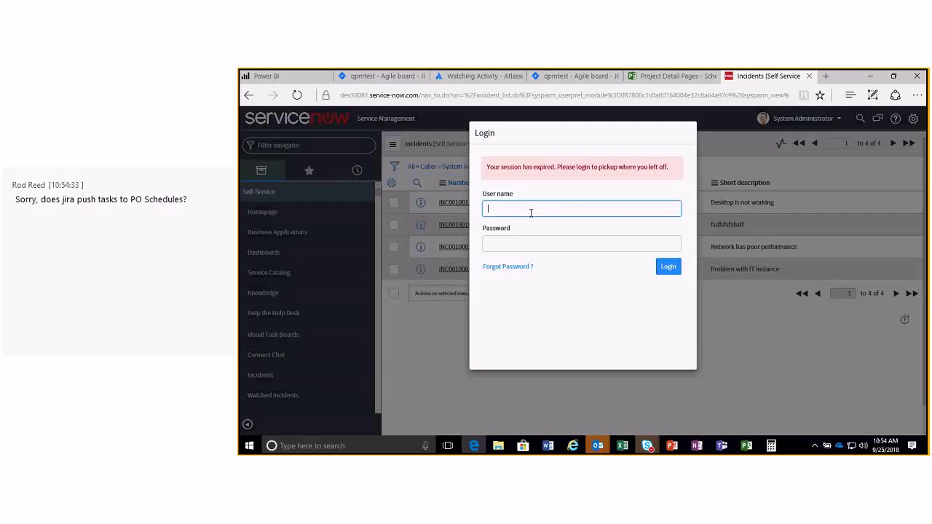
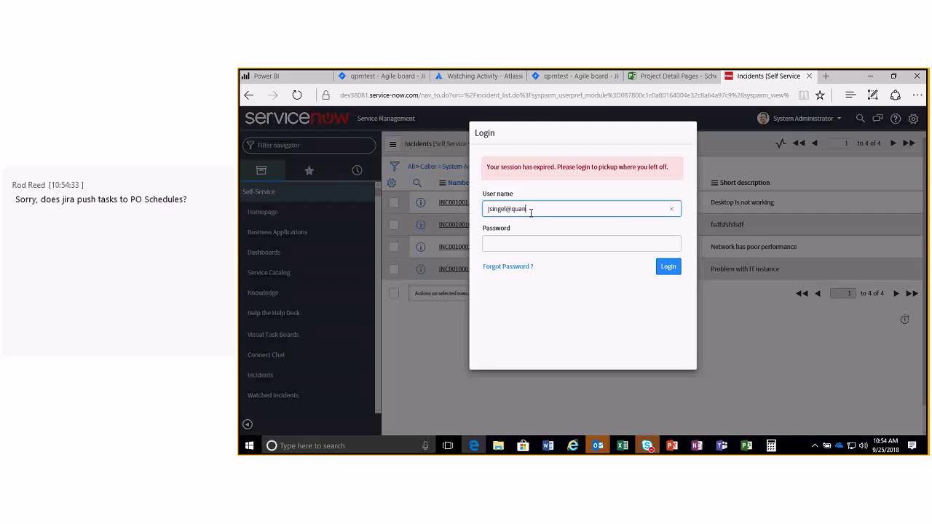
Try twice to sign in with the user's e-mail and password; ServiceNow rejects both as invalid.
key(Tab)
text(p*********)
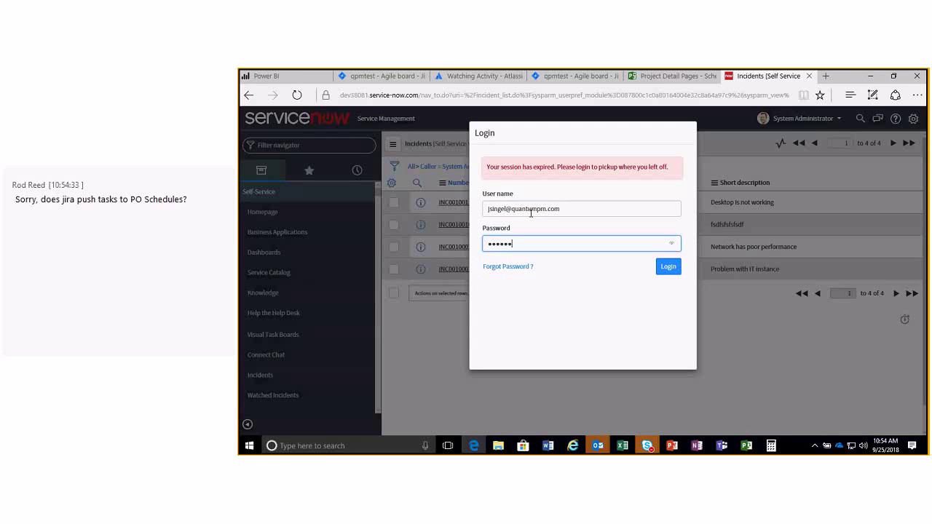
text(*)
click(676, 268)
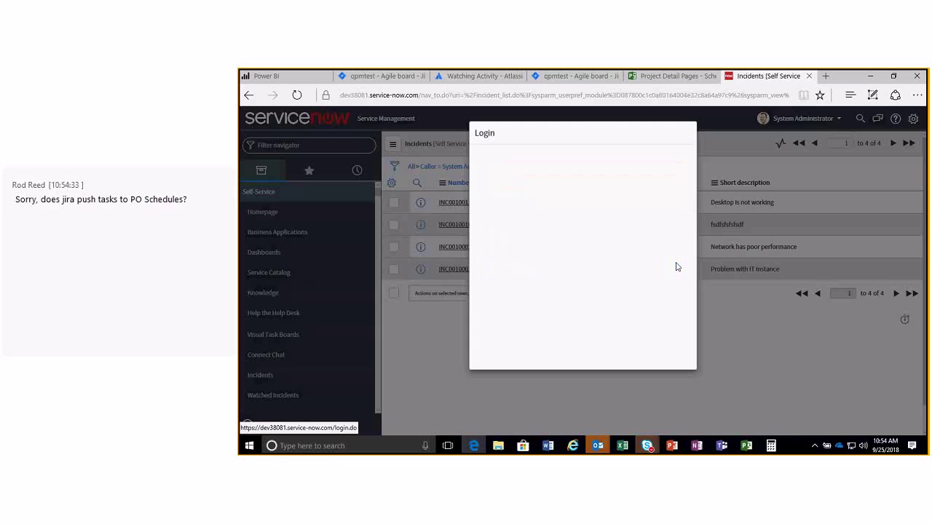
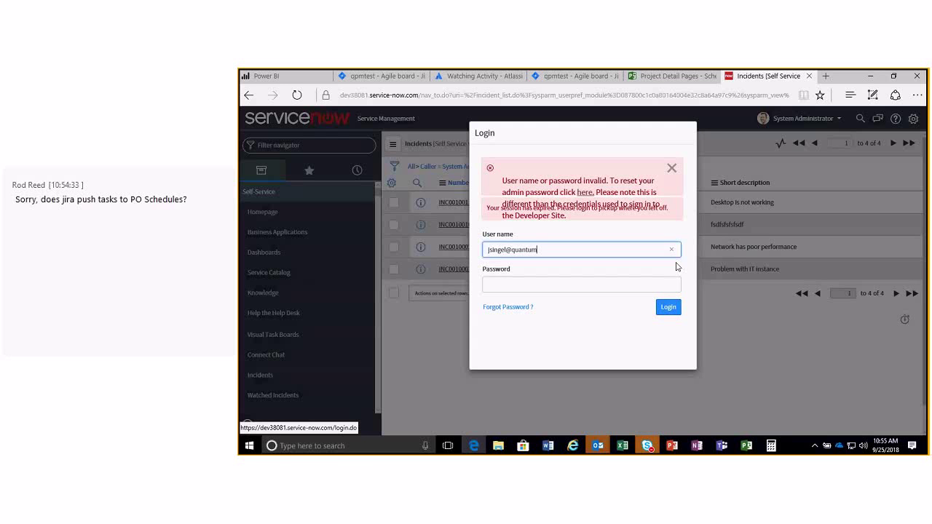
key(Tab)
text(•••)
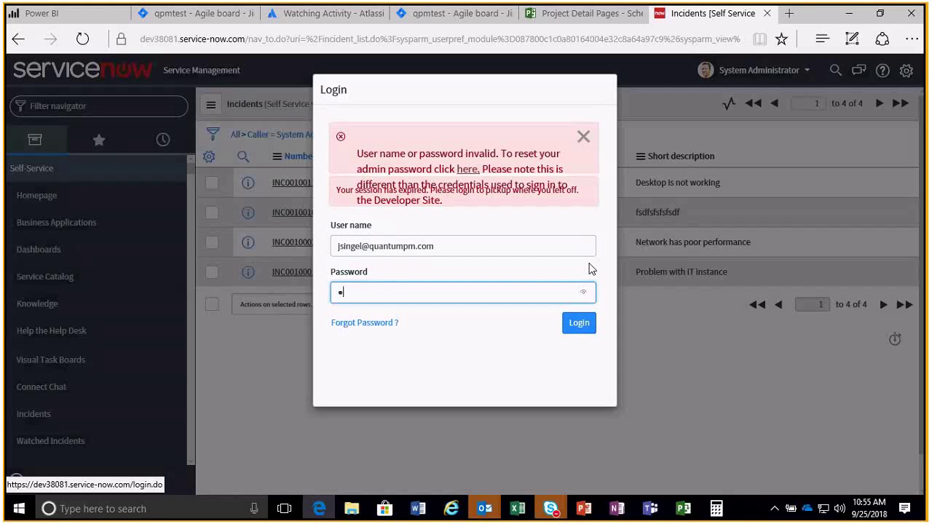
text(•••••••)
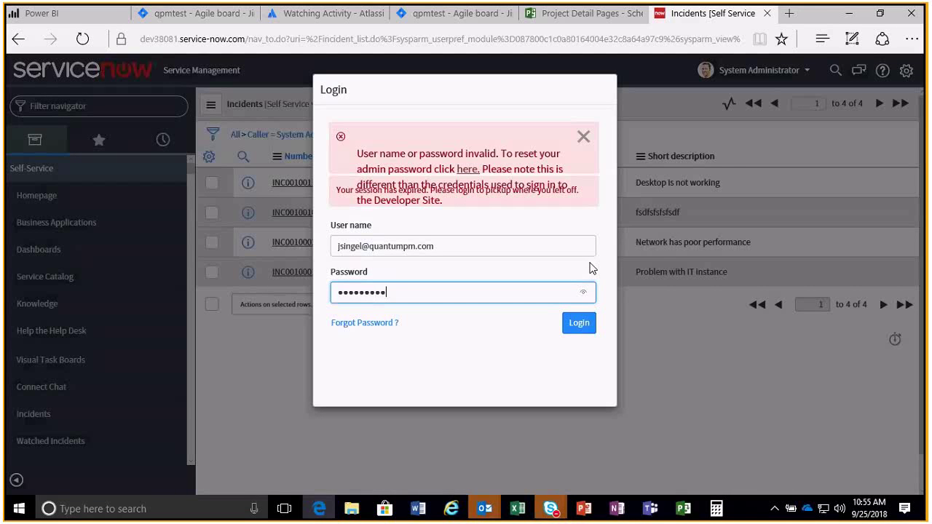
text(•)
click(581, 325)
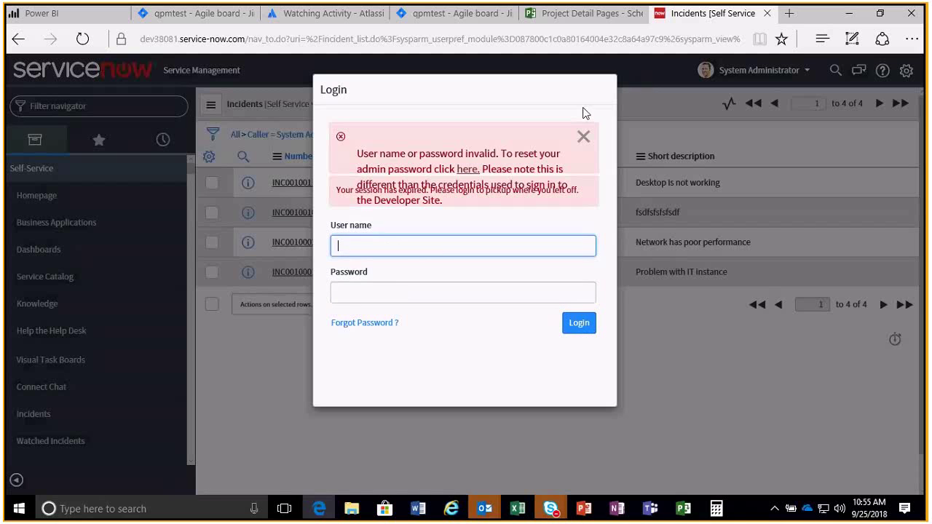
Open the saved ServiceNow bookmark from Edge Favorites to load a fresh login page.
click(822, 43)
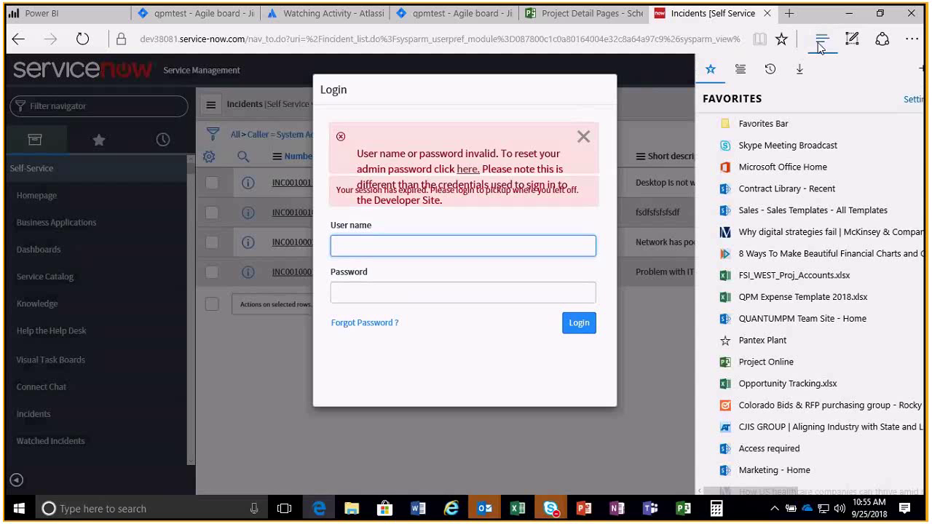
scroll(830, 388, down, 5)
scroll(830, 388, down, 10)
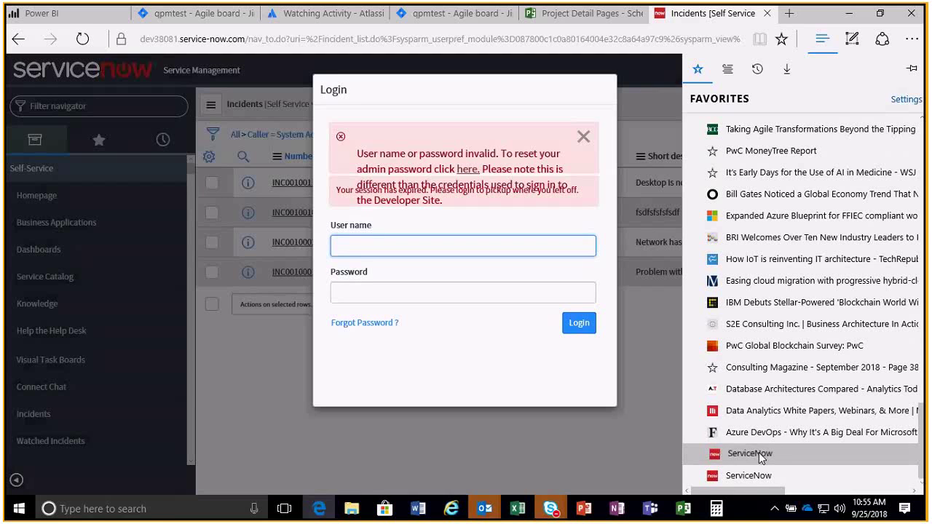
click(750, 453)
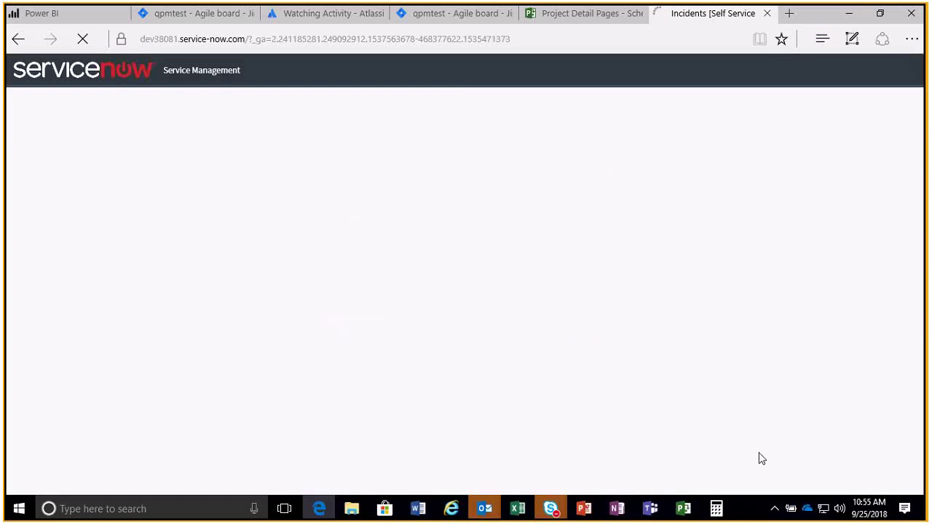
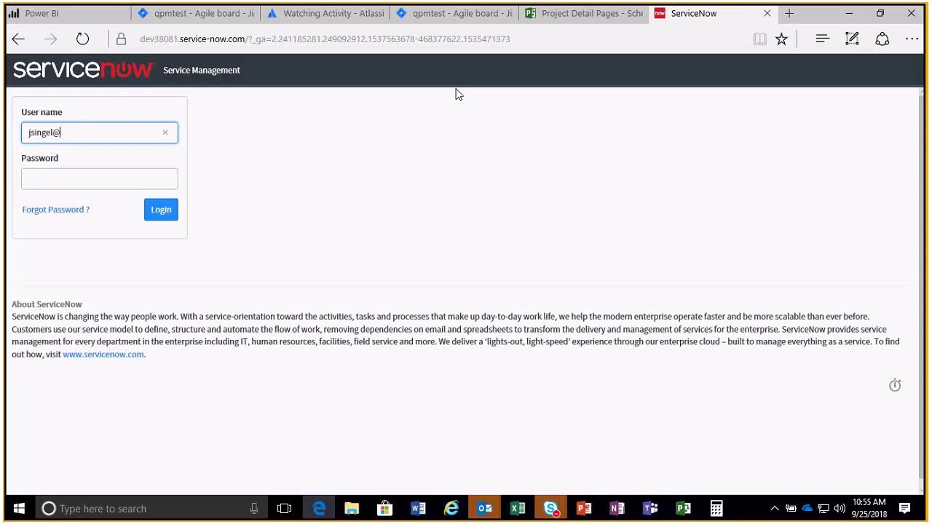
Replace the typed e-mail with the administrator user name and password, then log in to My Homepage 1.
text(admin)
key(Tab)
text(ad)
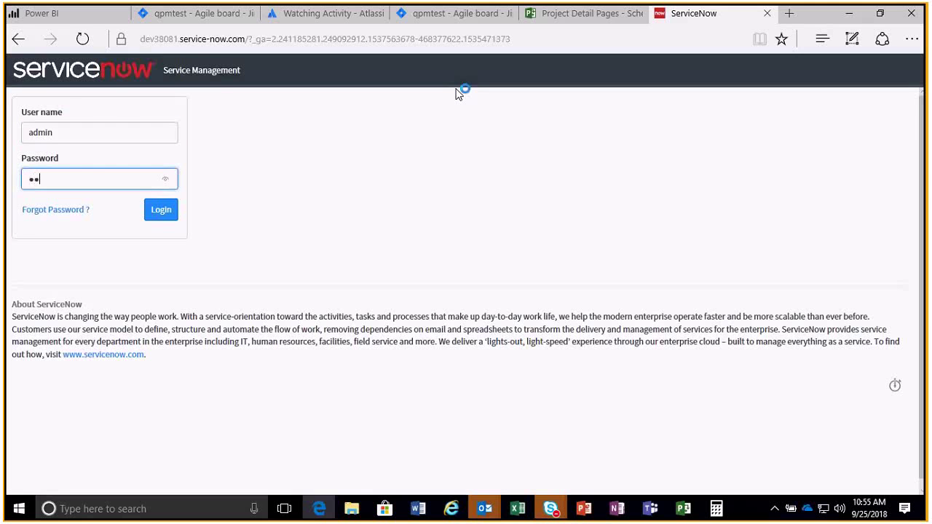
text(min1)
text(***)
key(Return)
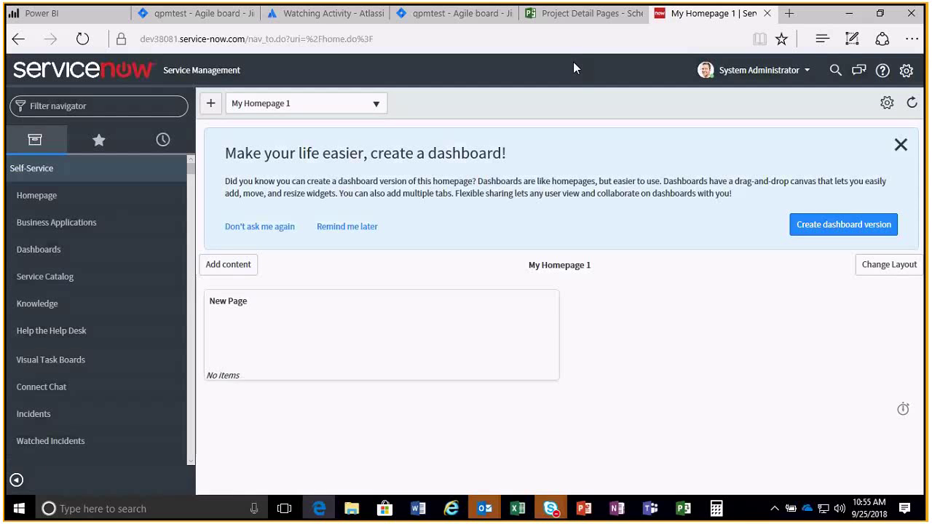
Browse the Service Catalog's Services category, then list your four active incidents.
click(45, 276)
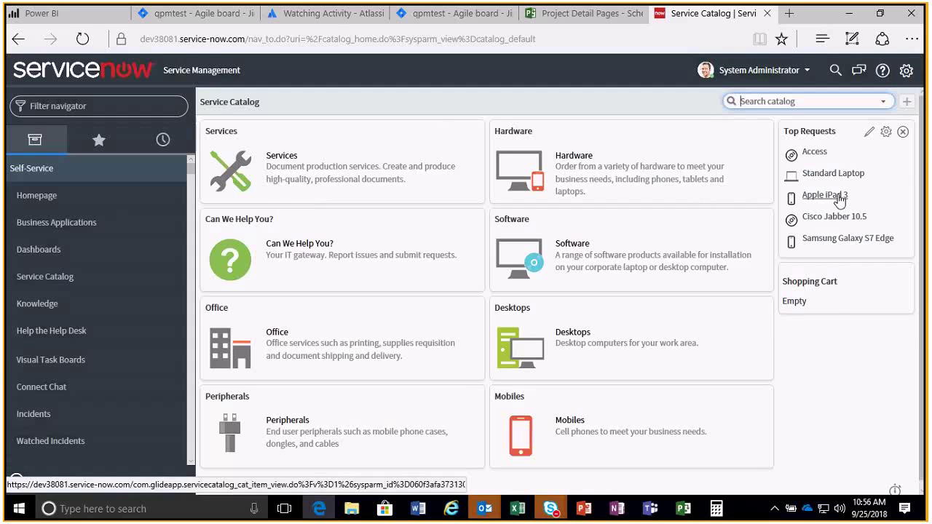
mouse_move(845, 161)
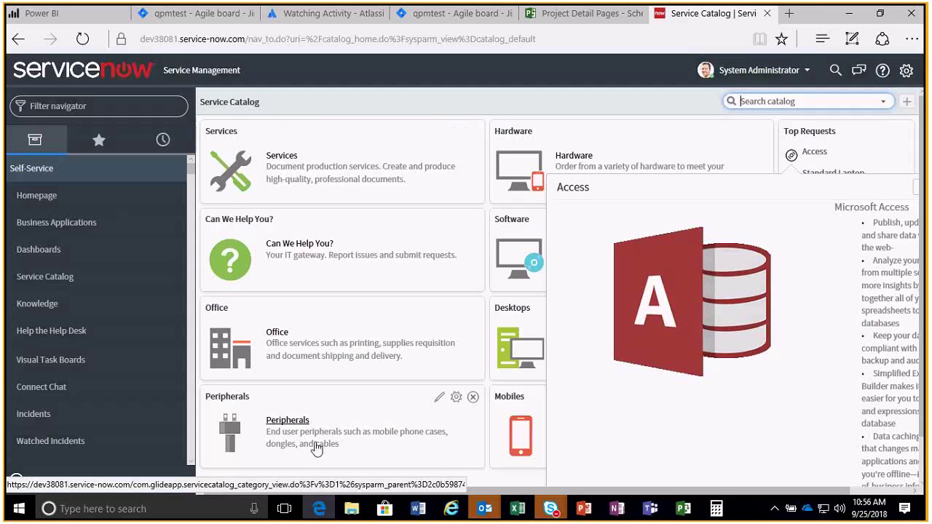
click(281, 158)
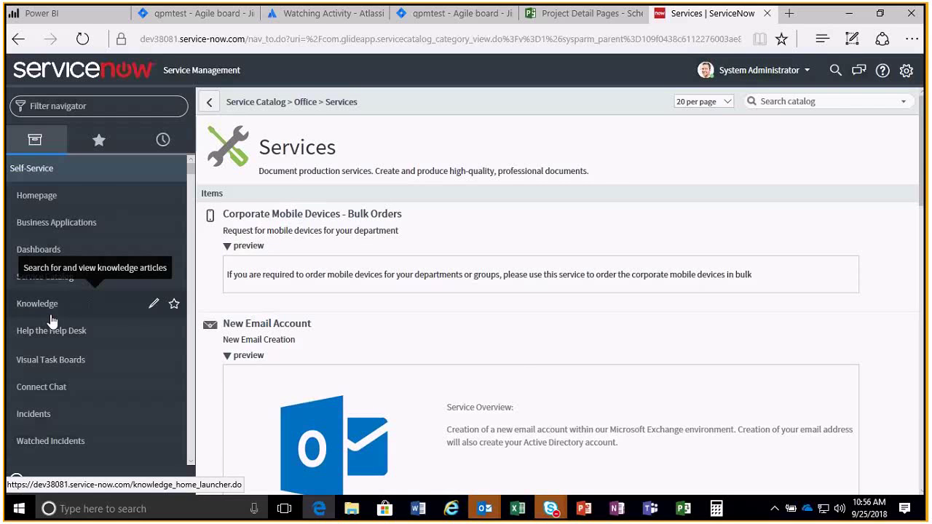
scroll(51, 320, down, 1)
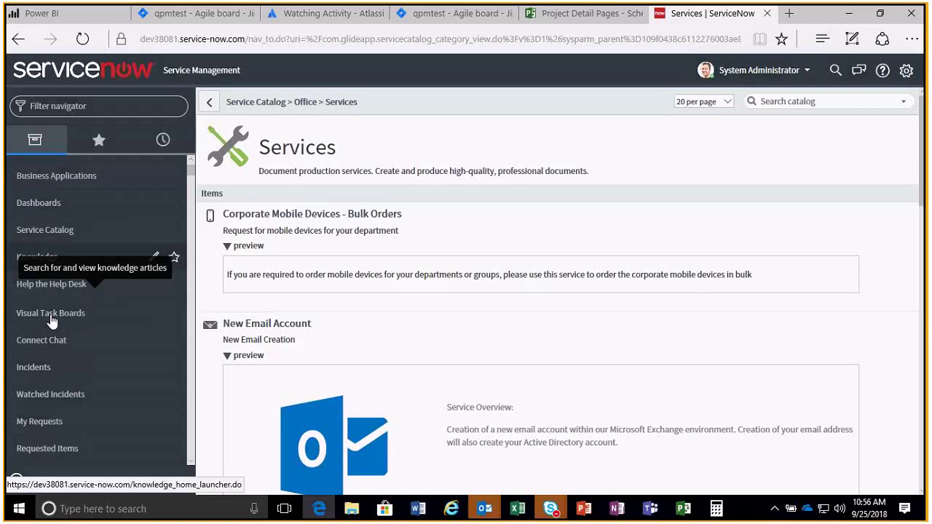
click(33, 367)
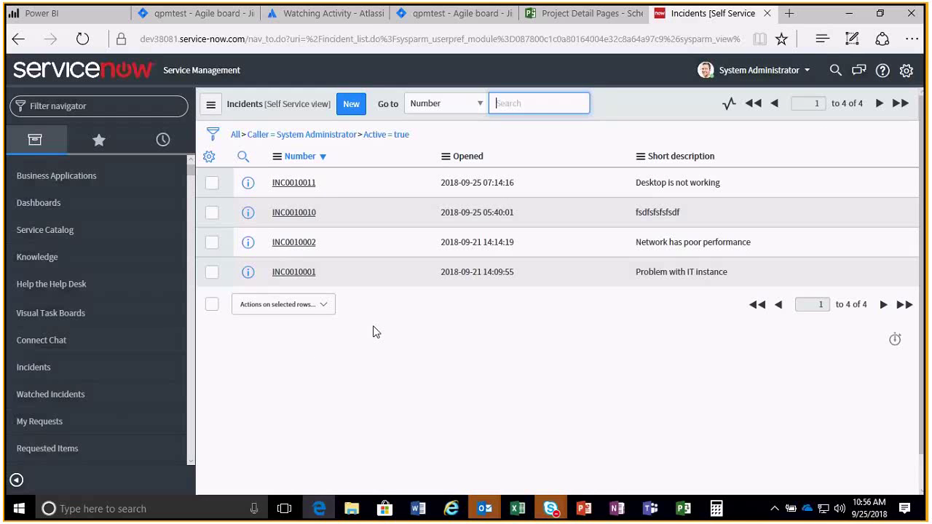
Create and submit a new incident with short description 'AoP Webinar advocate'.
click(350, 107)
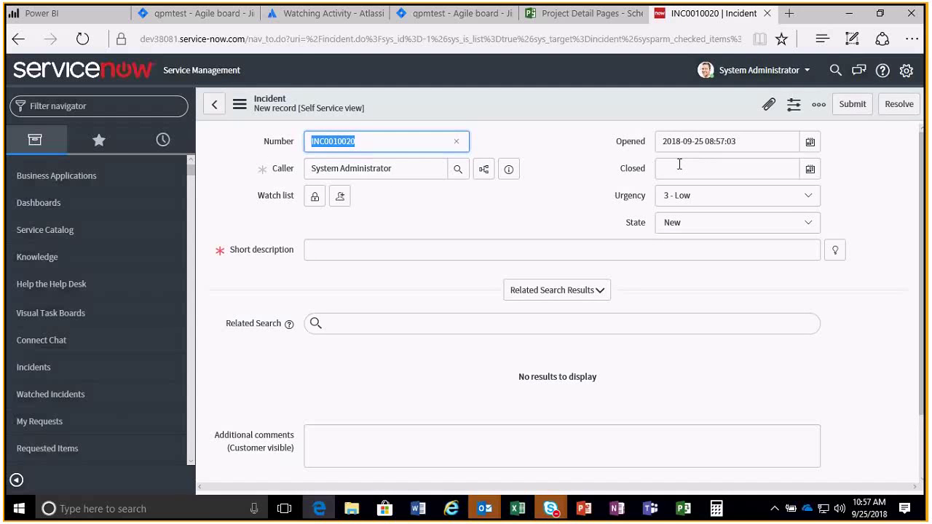
click(341, 250)
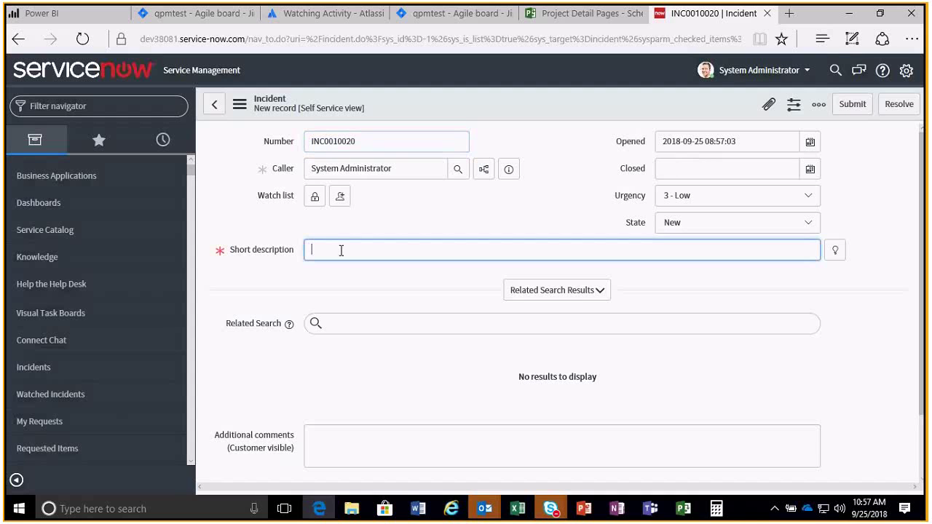
text(Ao)
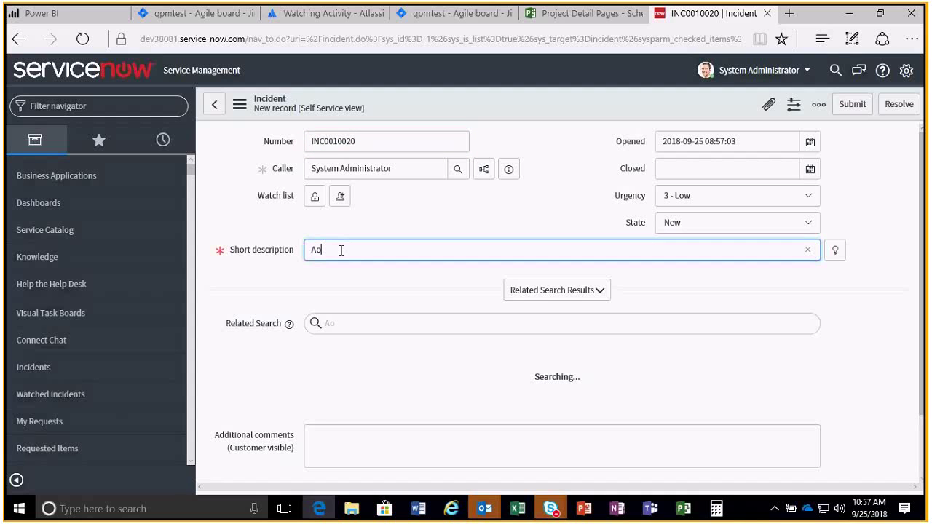
text(P )
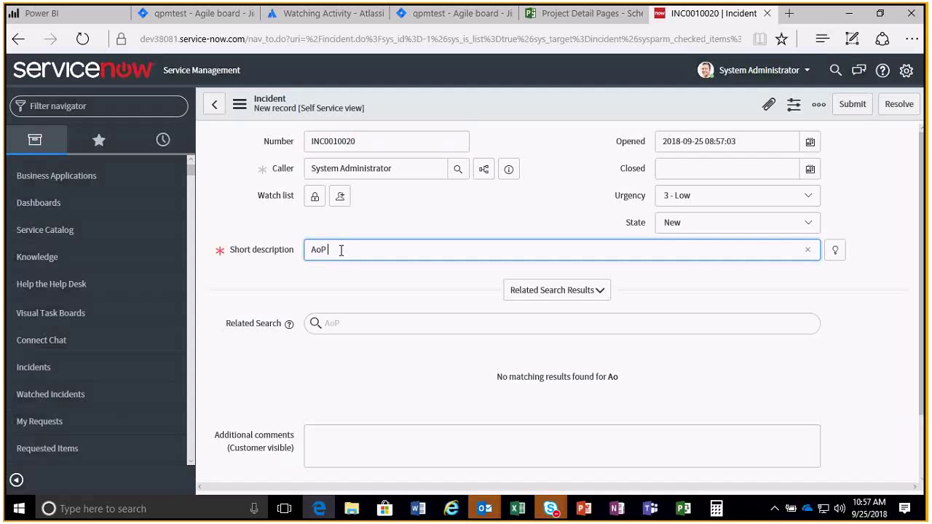
text(Webinar ad)
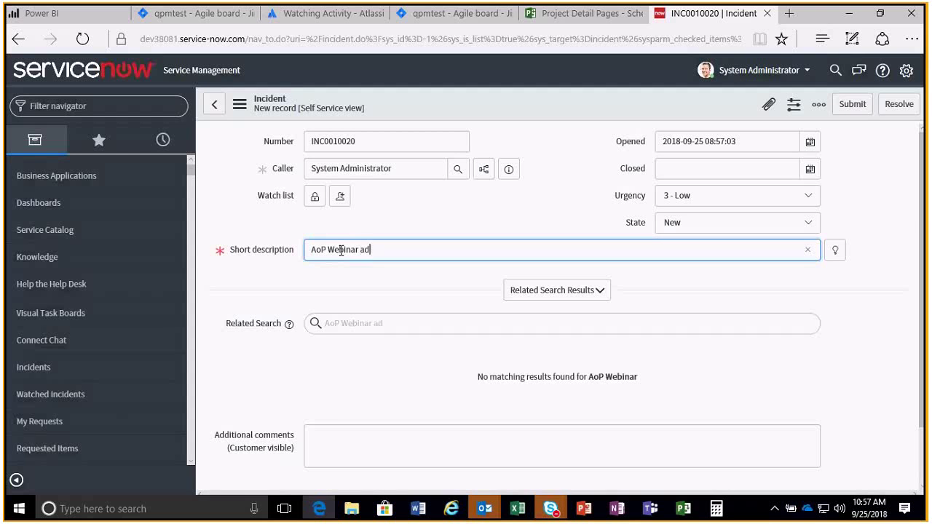
text(vocate)
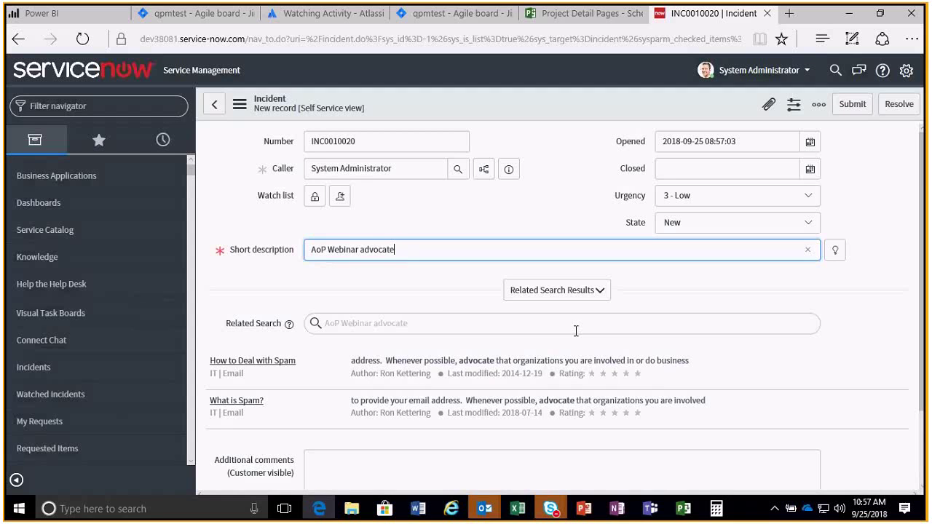
scroll(575, 331, down, 2)
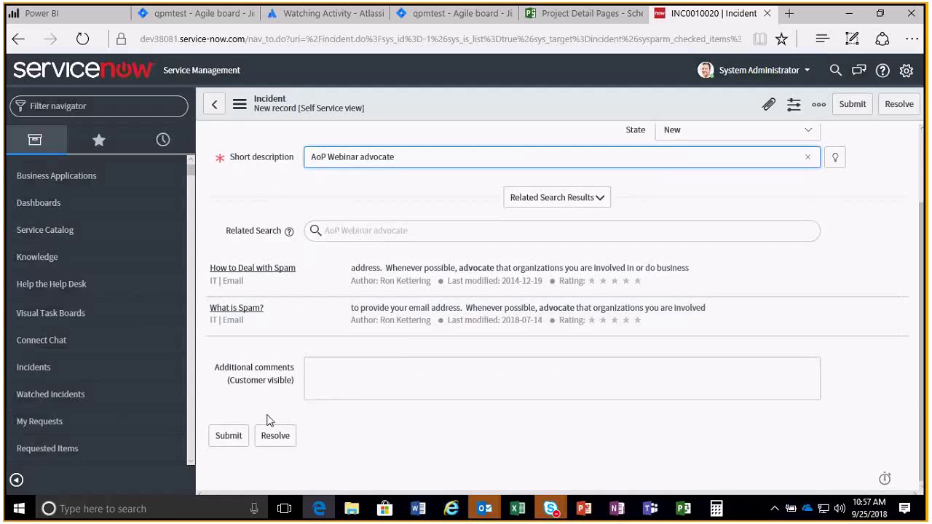
click(243, 440)
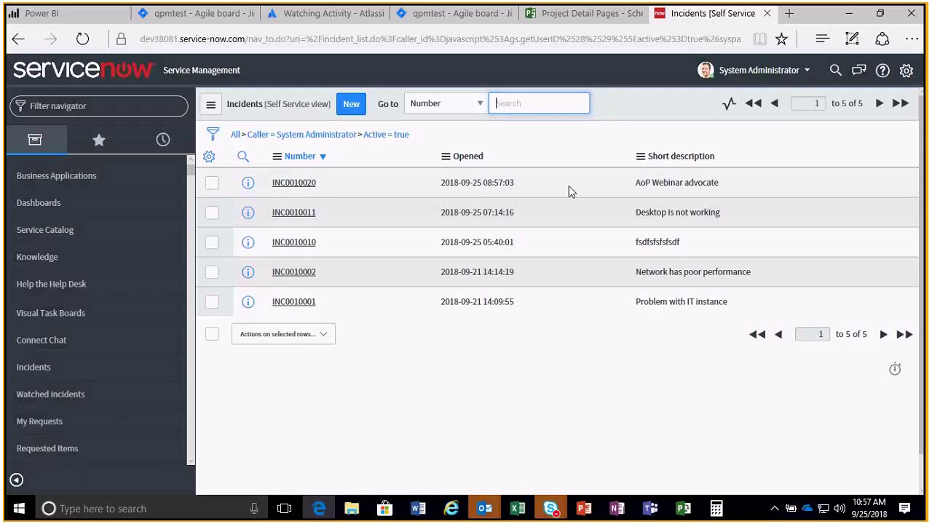
Open incident INC0010020 and scroll through its fields and Activities history.
click(291, 182)
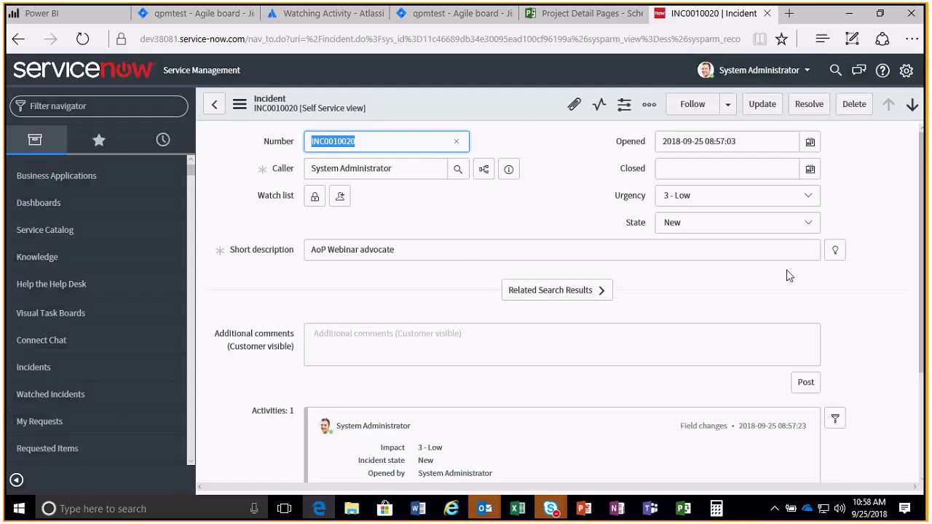
scroll(474, 334, down, 1)
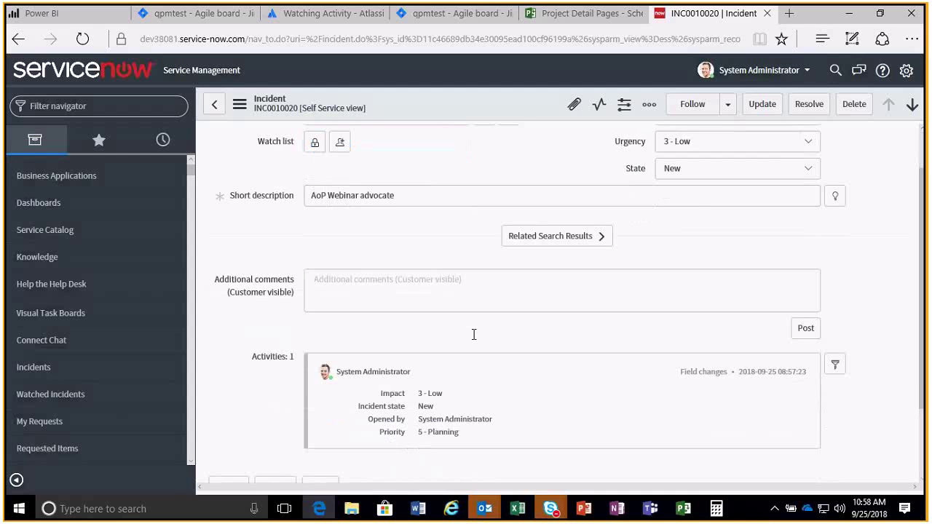
scroll(474, 339, up, 1)
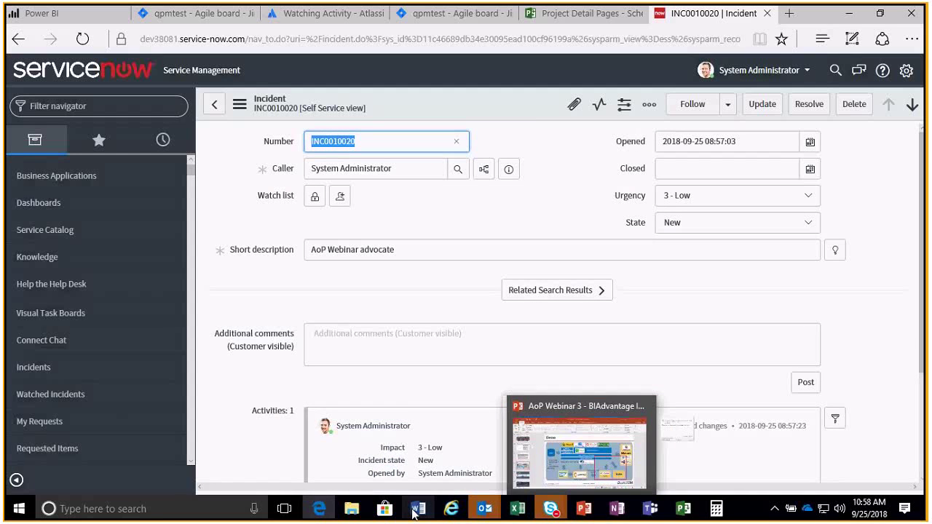
Open the QPMTEST project's Project Details page and briefly view its editing commands.
mouse_move(319, 509)
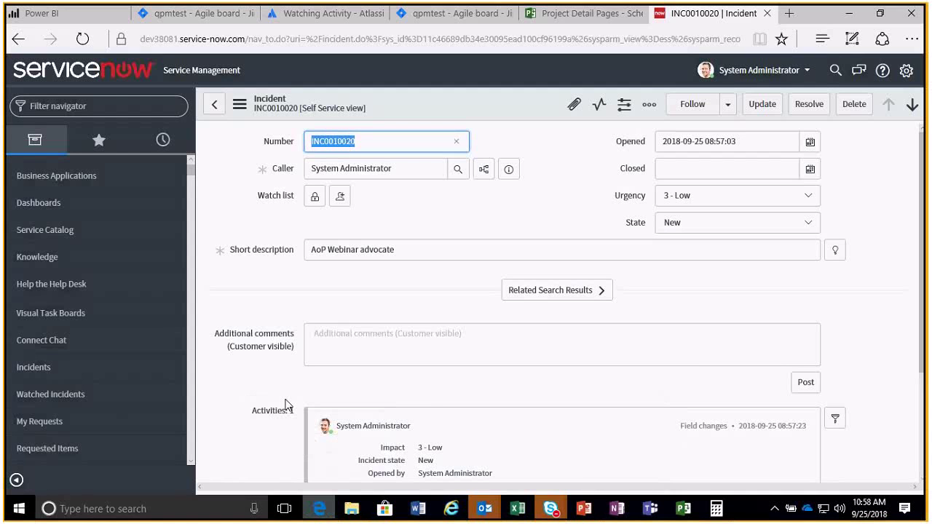
mouse_move(490, 9)
click(572, 20)
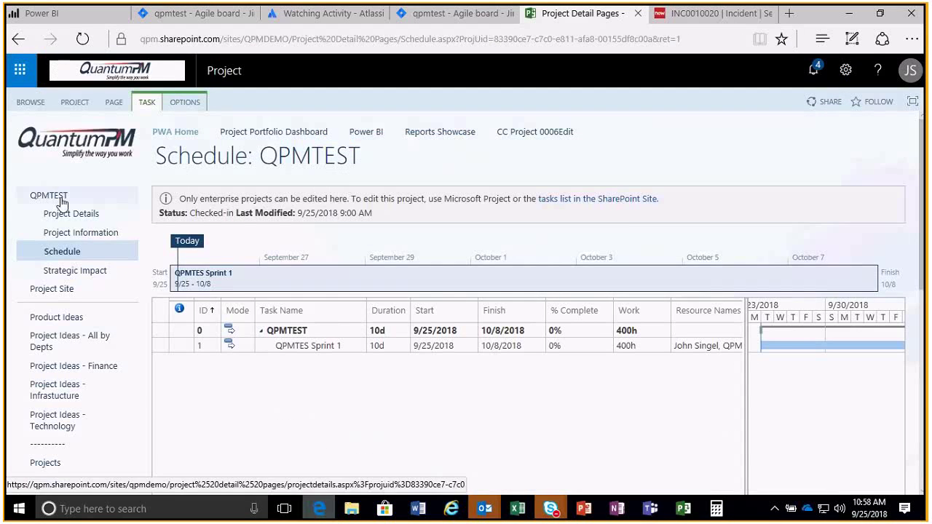
click(62, 204)
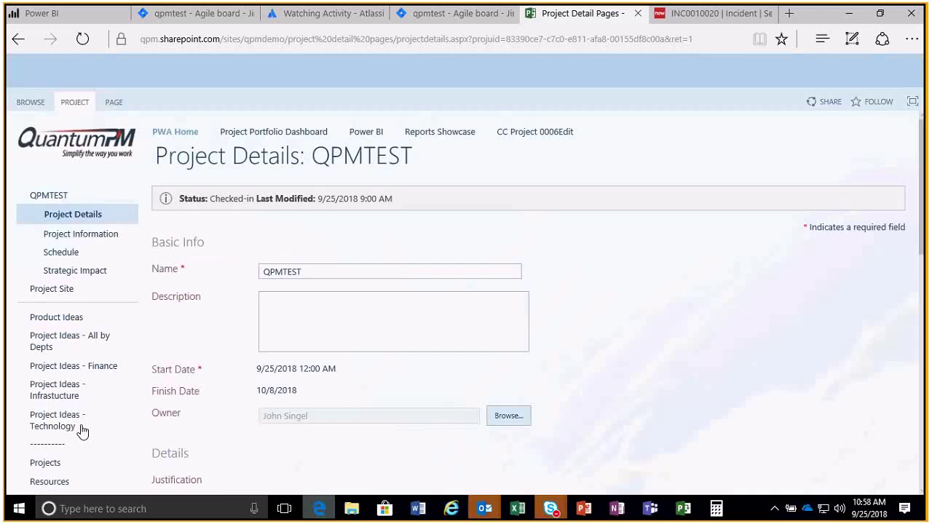
click(67, 106)
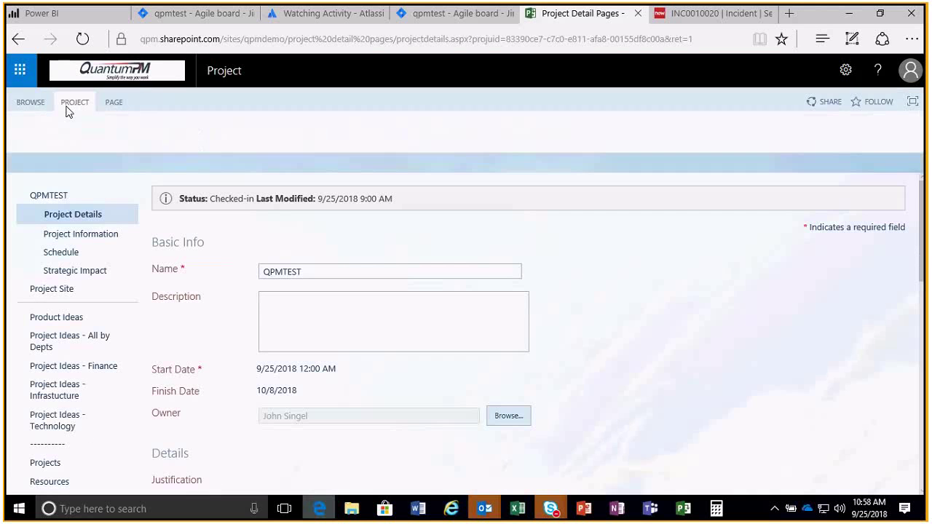
click(37, 103)
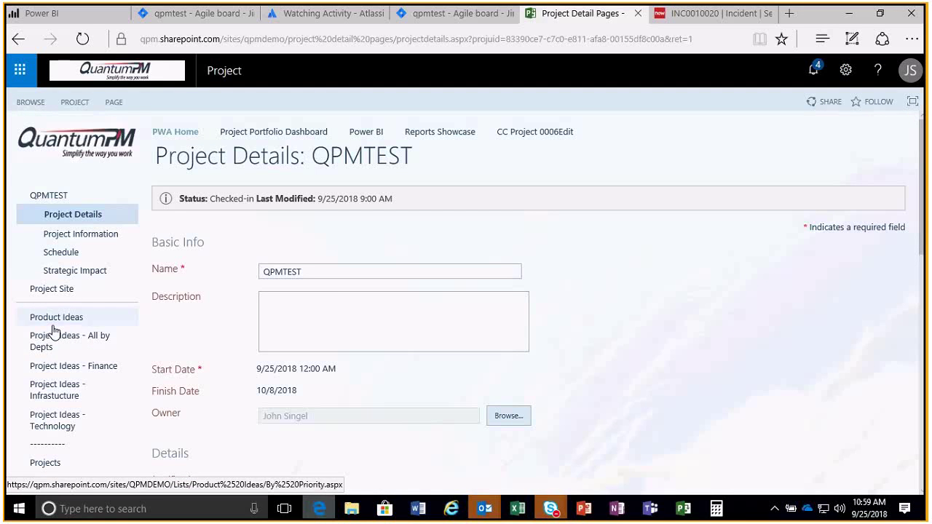
Show the Project Center list of projects, then return to PowerPoint's Demo slide.
scroll(50, 329, down, 3)
click(45, 349)
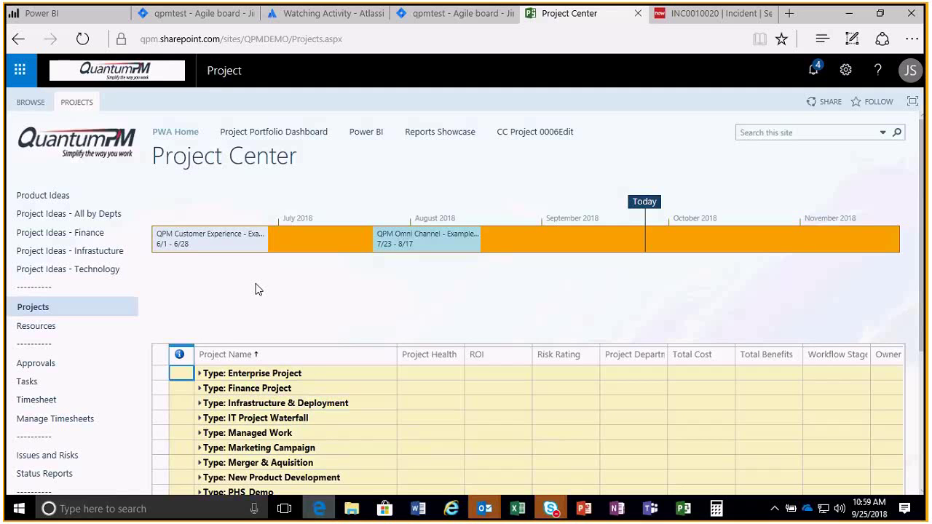
click(582, 510)
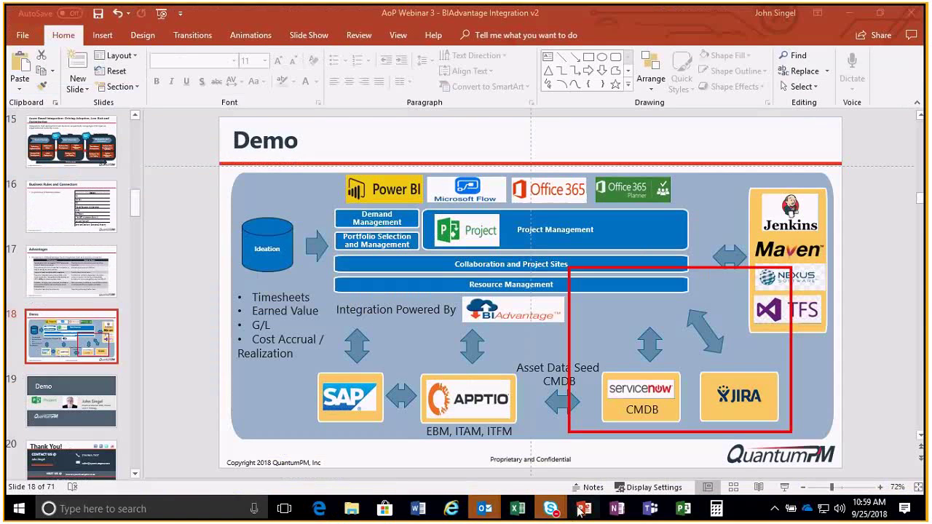
Show slide 15 'Azure Based Integration', then return to the Project Center in Edge.
click(73, 130)
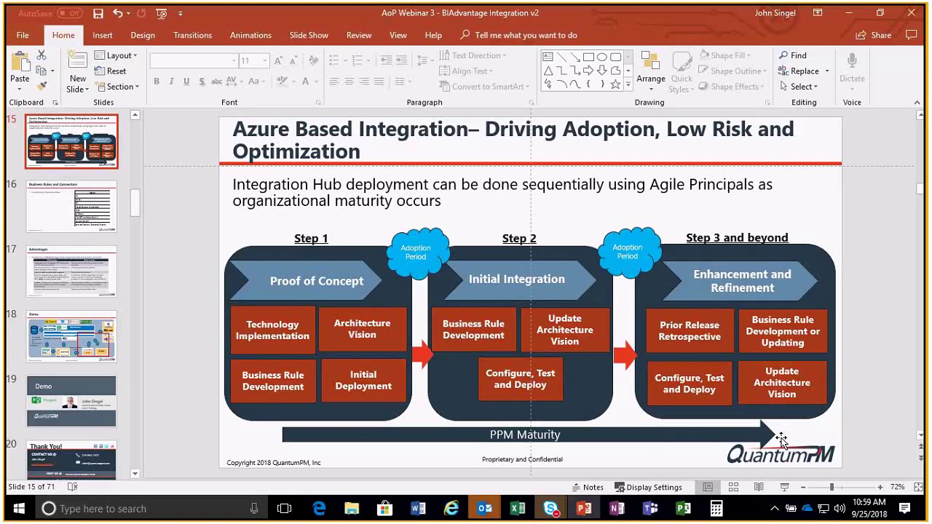
click(318, 510)
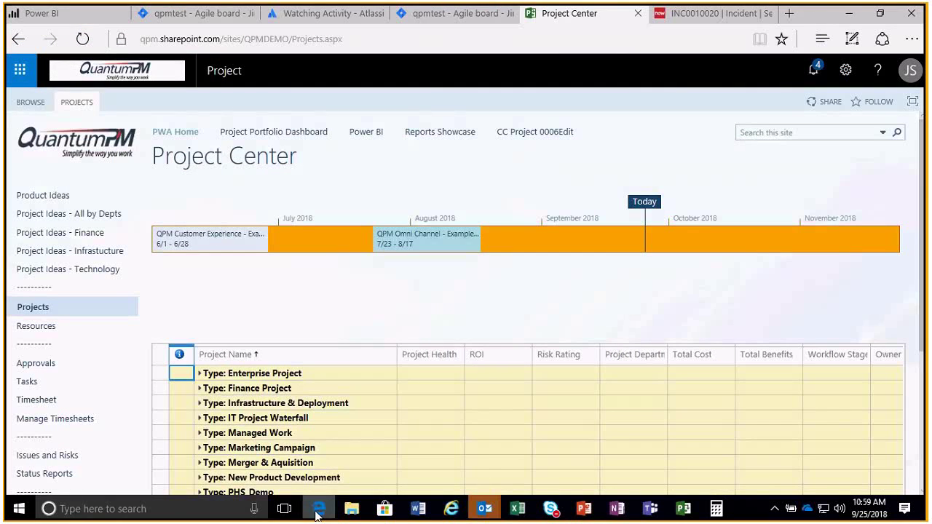
Open the ServiceNow Incidents app in Power BI and scroll its dashboard showing 34 open incidents.
click(75, 16)
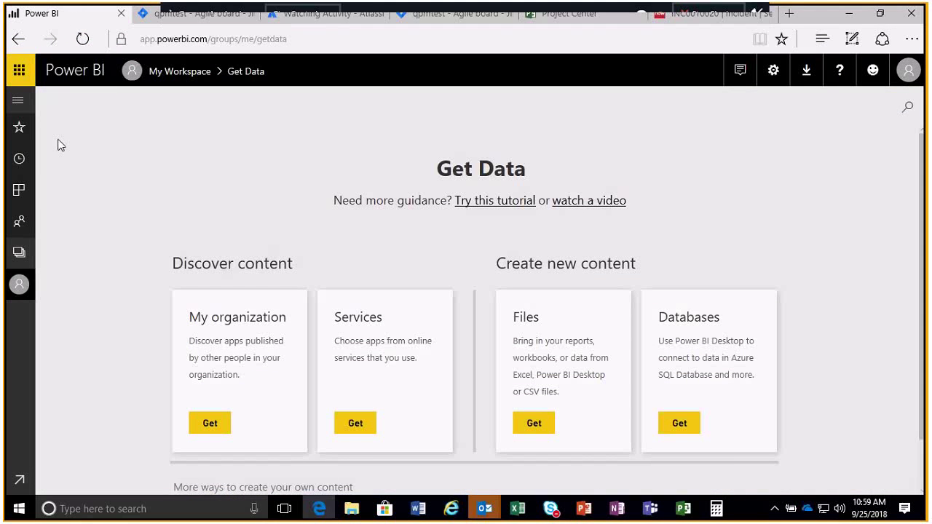
click(20, 192)
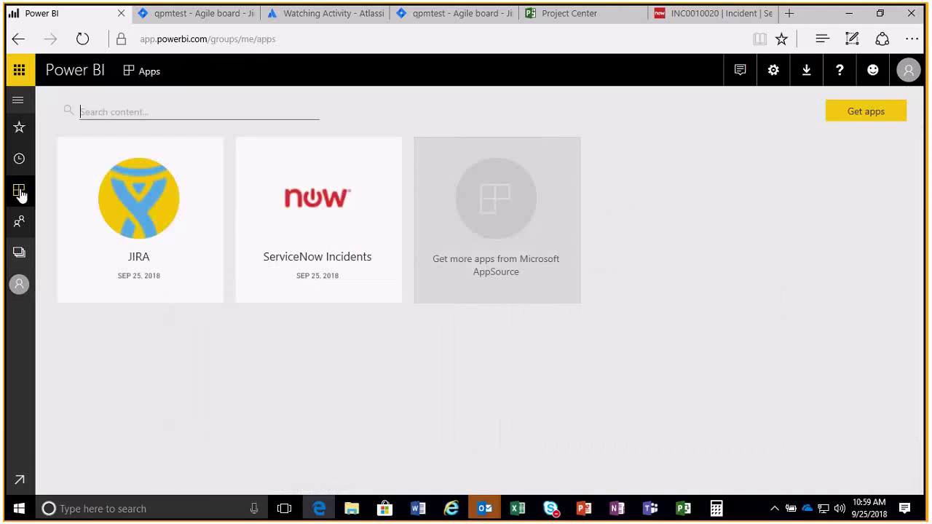
click(338, 228)
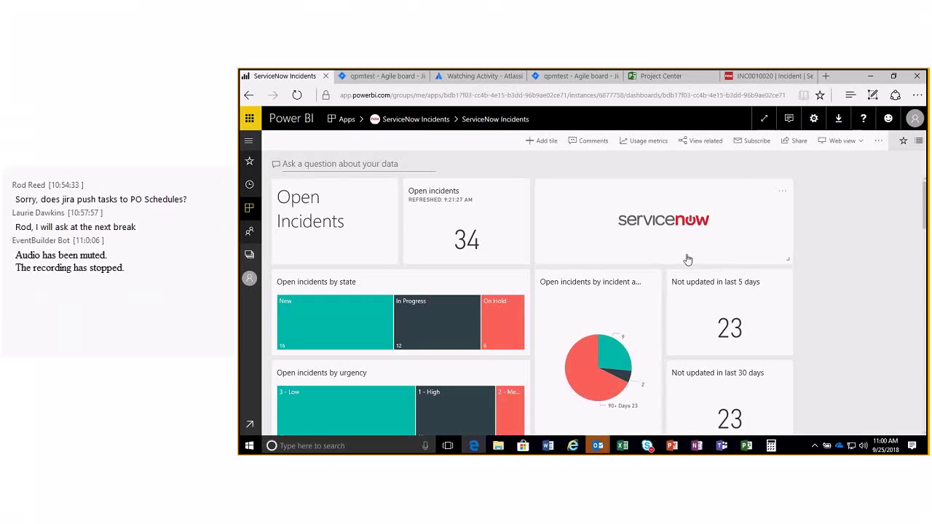
mouse_move(111, 373)
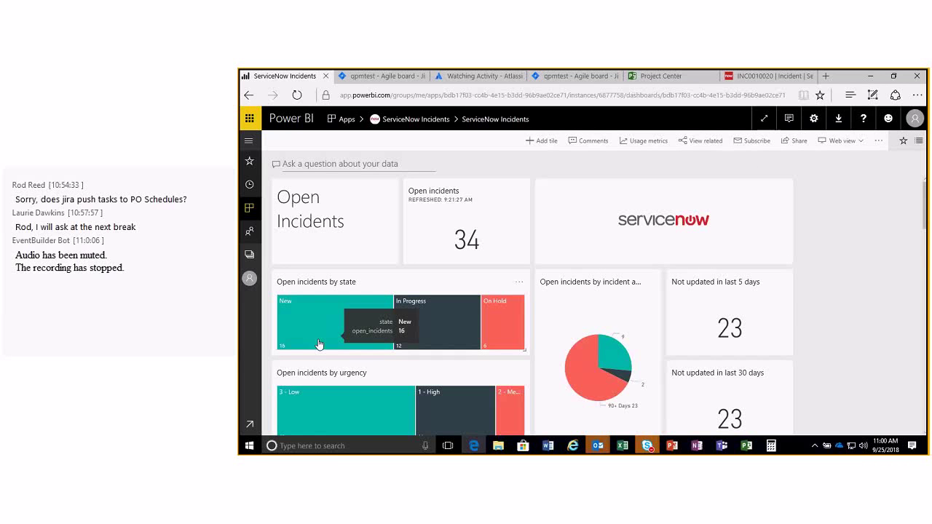
scroll(318, 344, down, 1)
scroll(314, 343, down, 1)
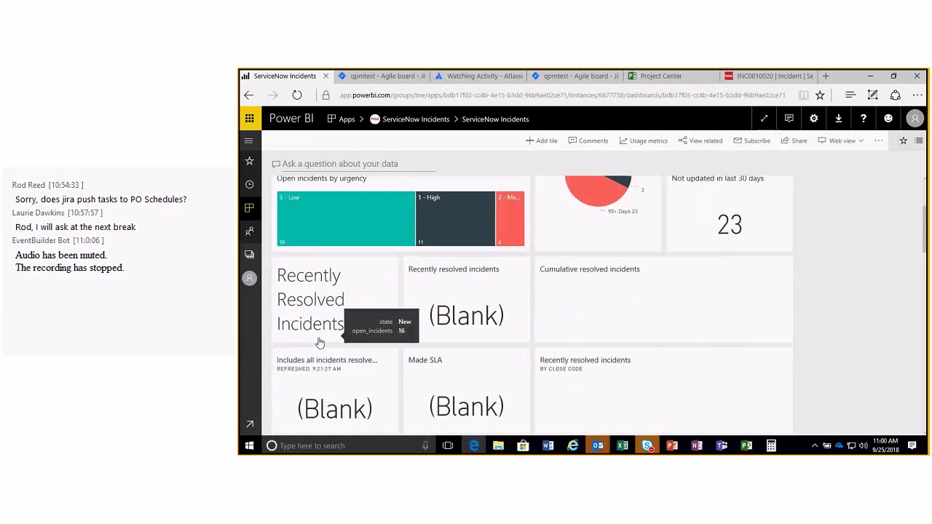
scroll(339, 330, up, 2)
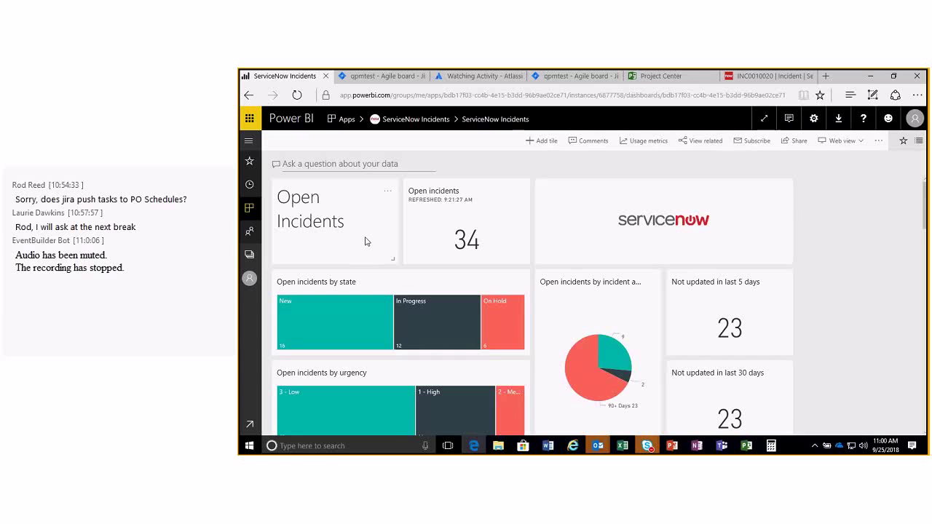
Return to My Workspace, bring up the app workspaces list, and dismiss all pending meeting reminders.
click(250, 425)
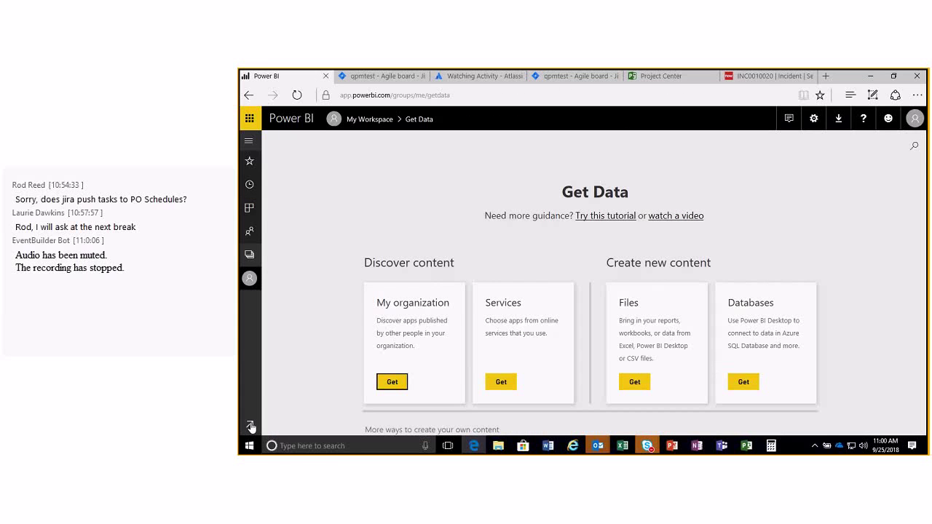
click(249, 278)
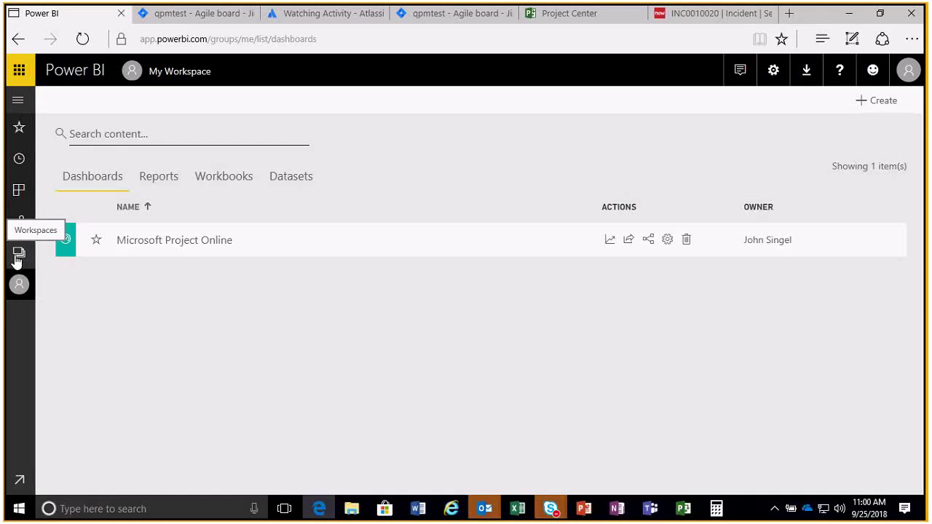
click(19, 255)
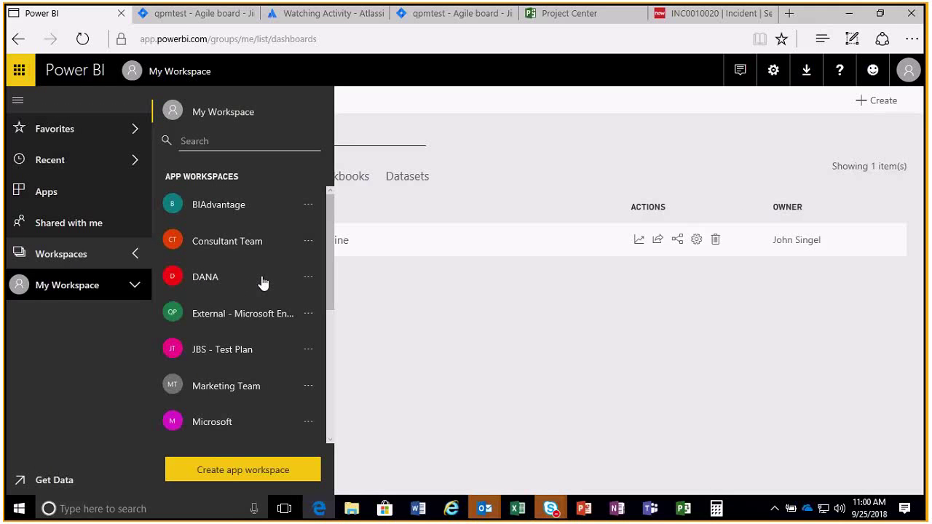
scroll(260, 323, down, 1)
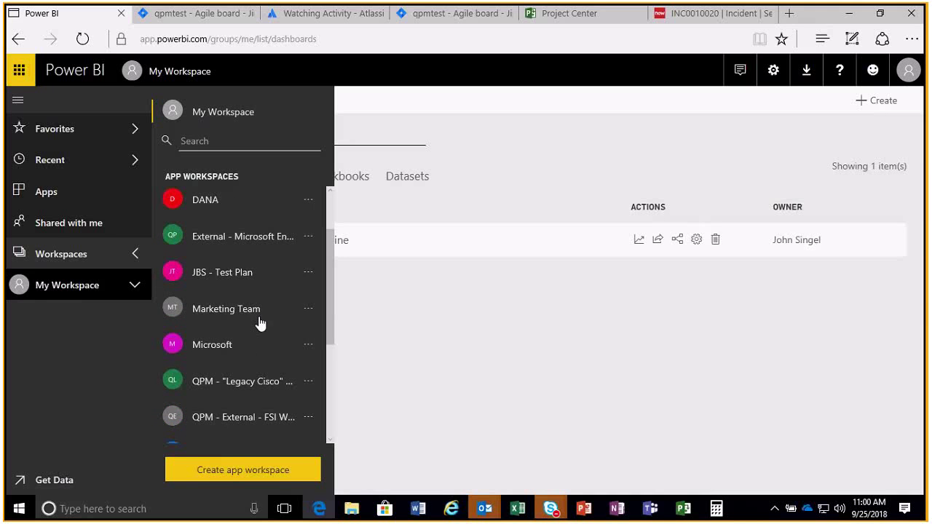
scroll(260, 324, down, 1)
scroll(260, 324, down, 1)
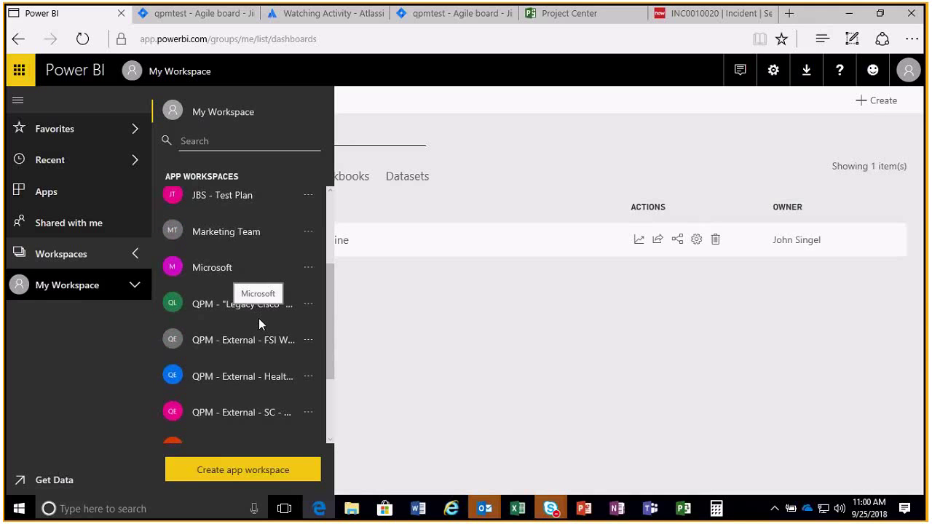
scroll(259, 322, down, 2)
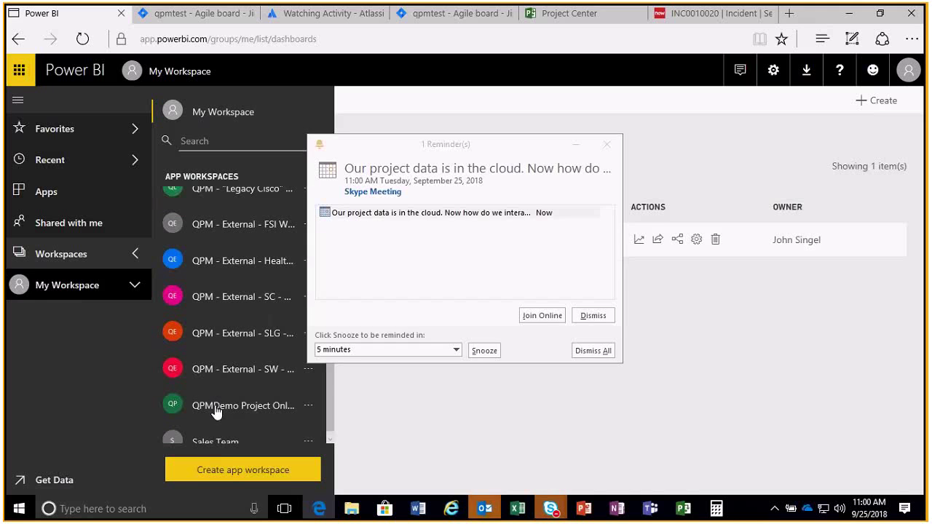
click(594, 350)
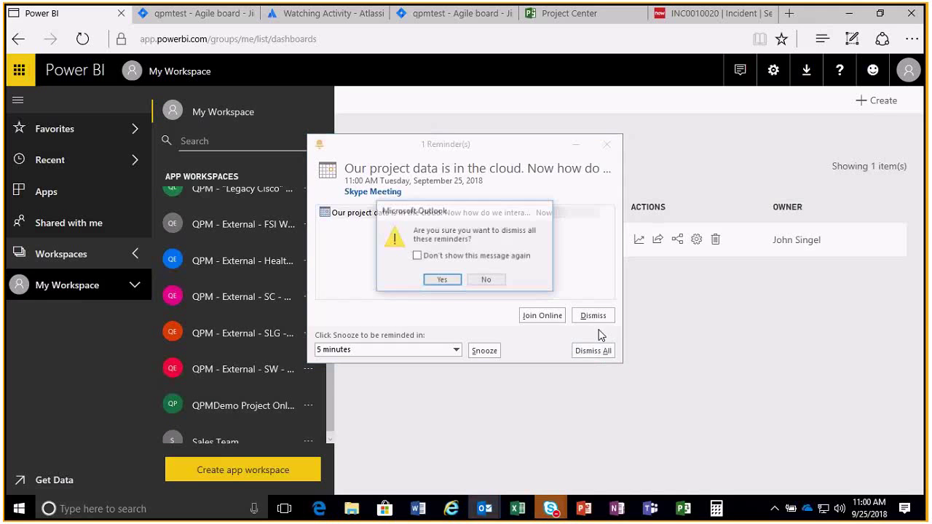
click(446, 277)
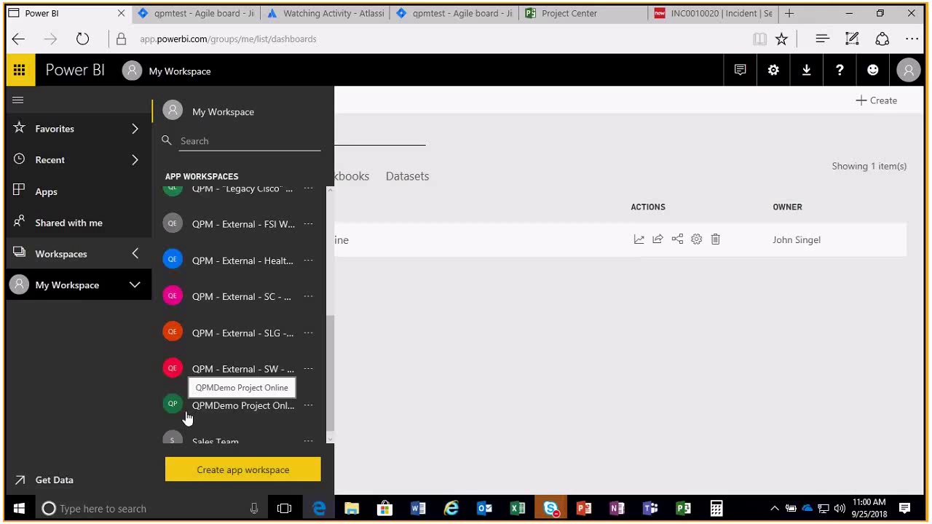
Open the QPMDemo Project Online workspace and scroll its expanded dashboards and reports list.
click(225, 407)
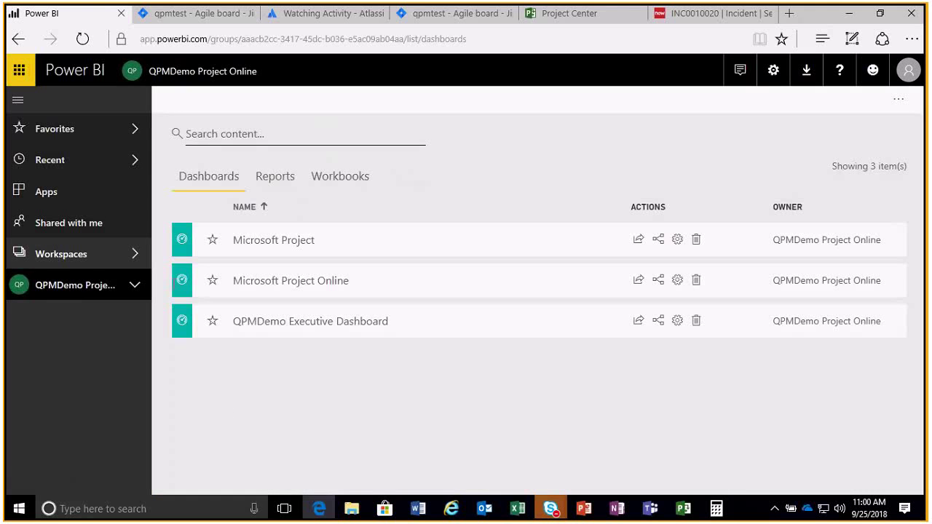
click(135, 286)
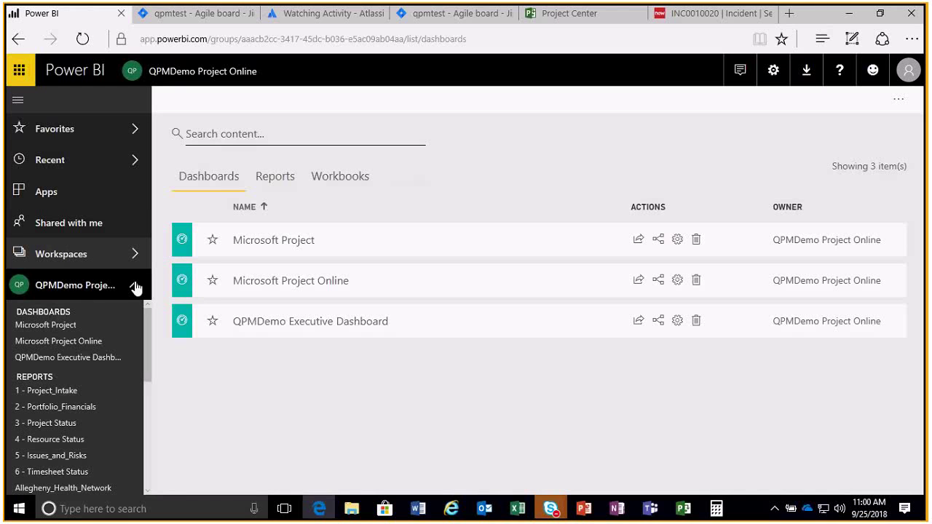
scroll(104, 417, down, 2)
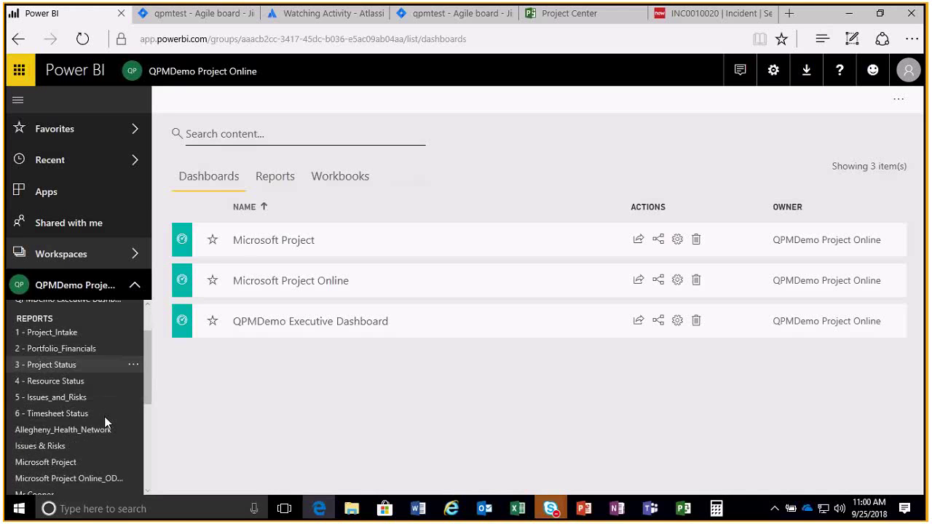
scroll(105, 418, down, 2)
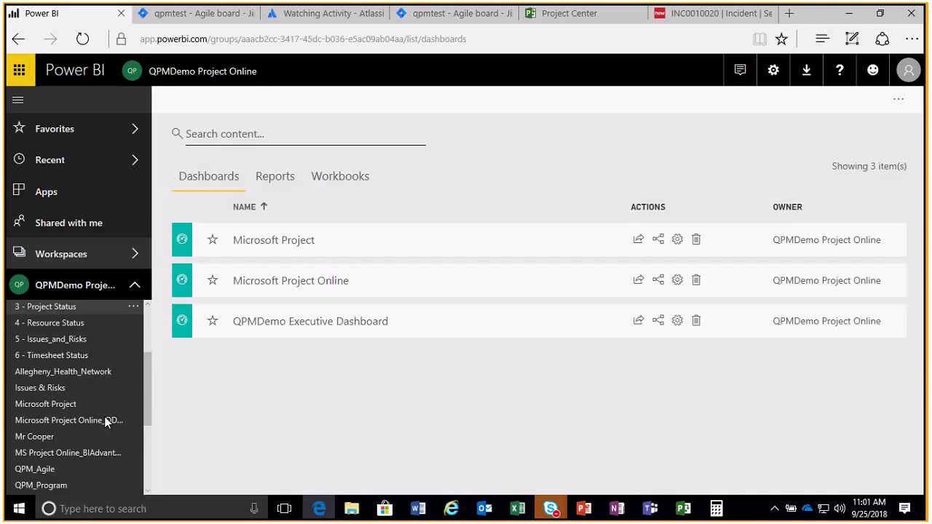
scroll(105, 423, down, 1)
scroll(110, 429, down, 1)
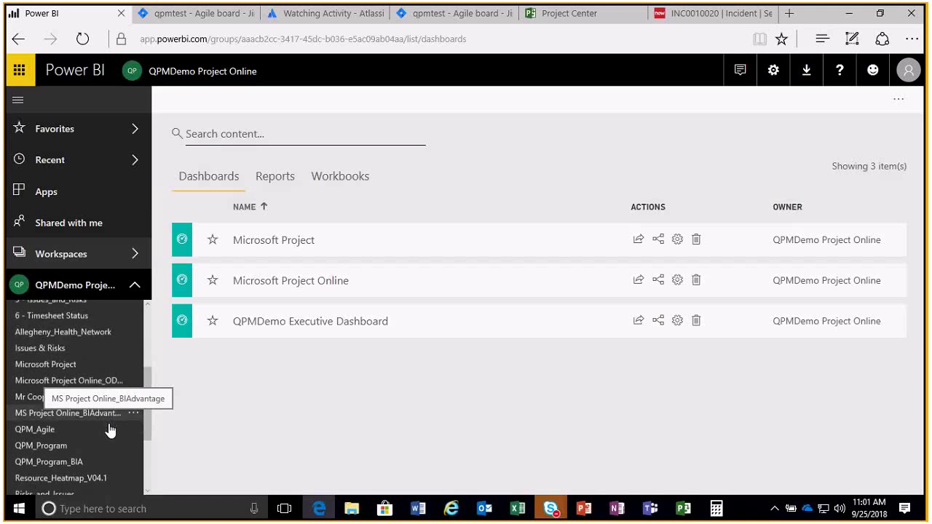
scroll(109, 431, down, 1)
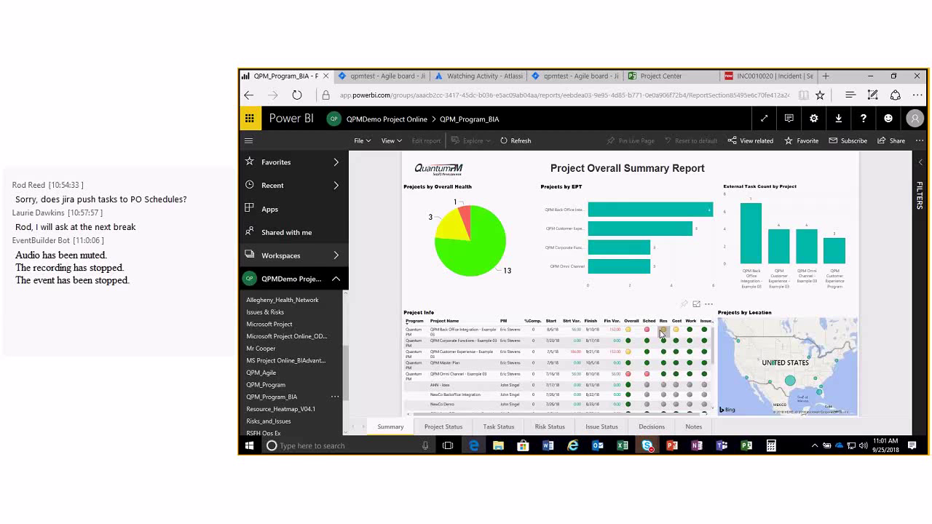
mouse_move(651, 332)
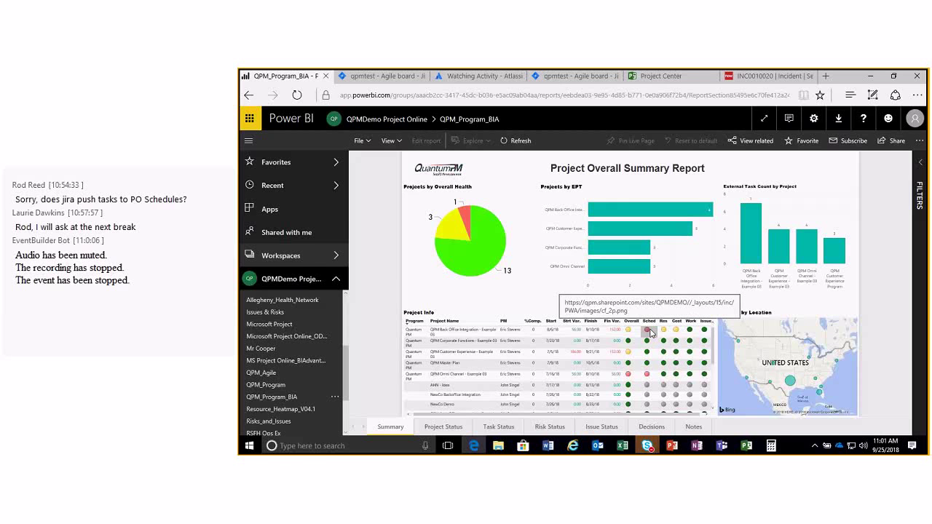
mouse_move(584, 83)
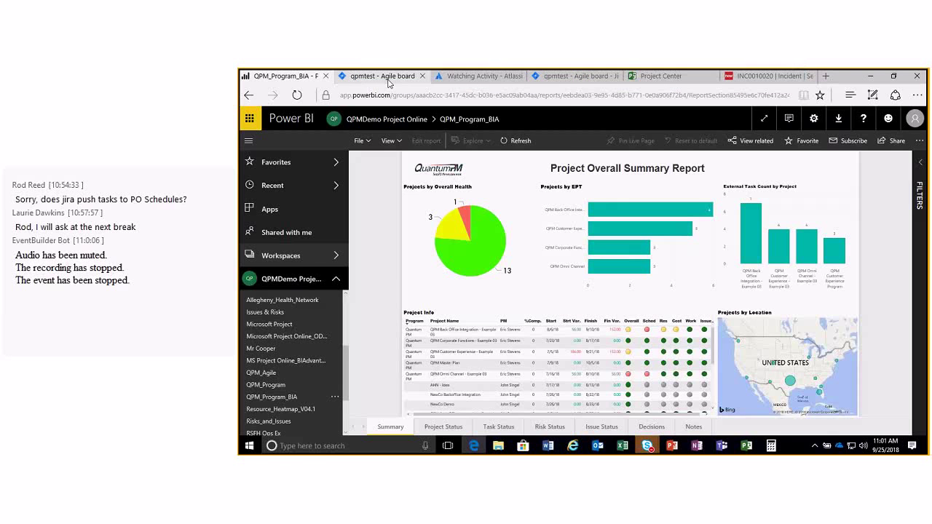
click(655, 76)
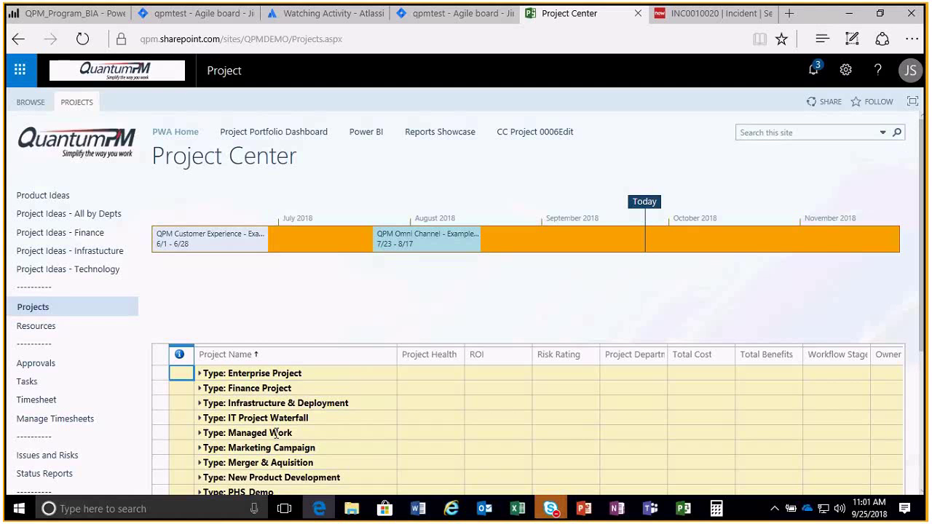
click(42, 9)
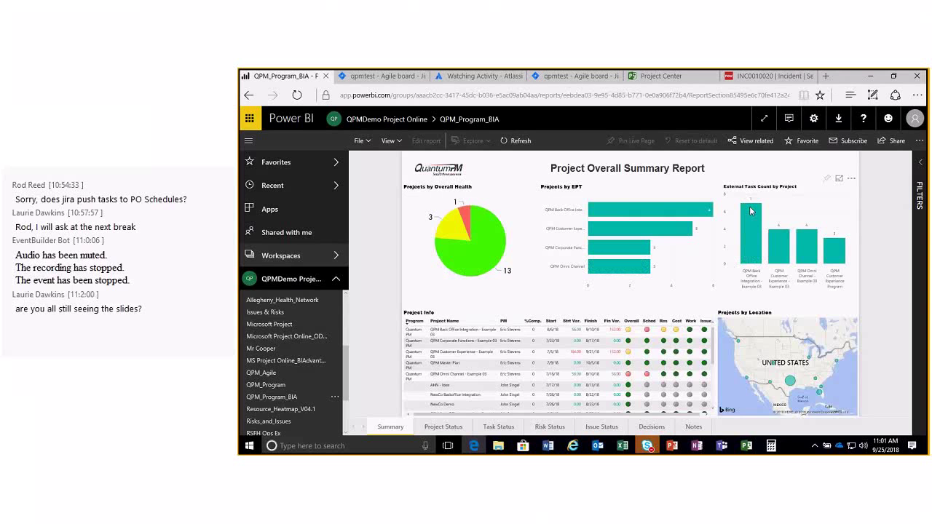
mouse_move(692, 195)
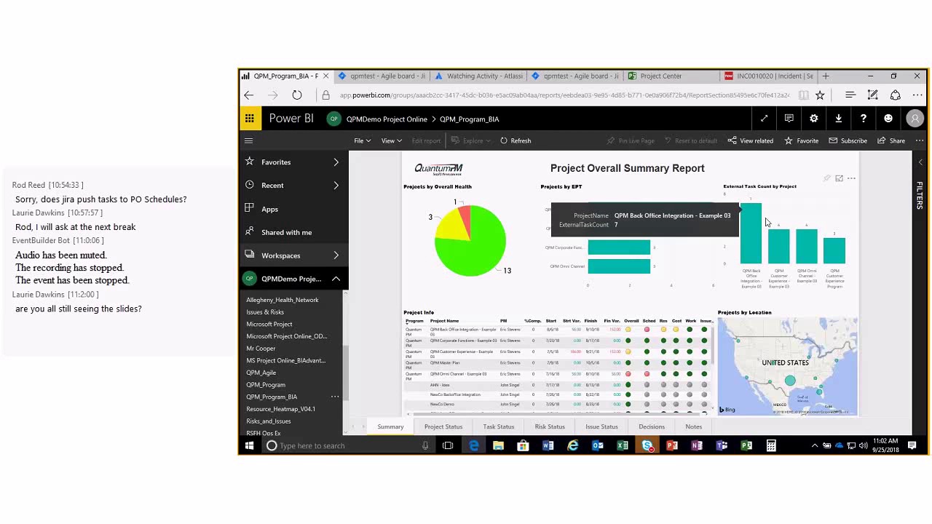
mouse_move(671, 446)
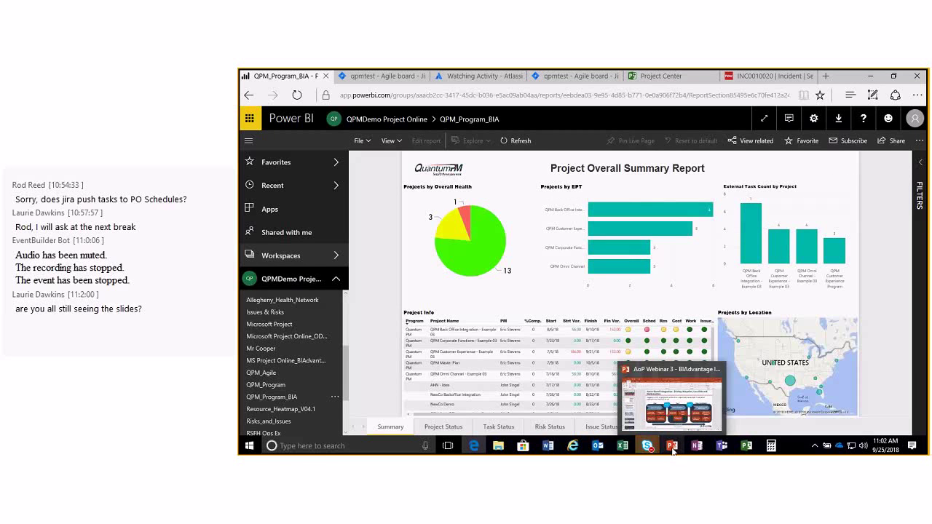
Bring the webinar deck forward and switch between slide 20 'Thank You!' and slide 18 'Demo'.
click(686, 372)
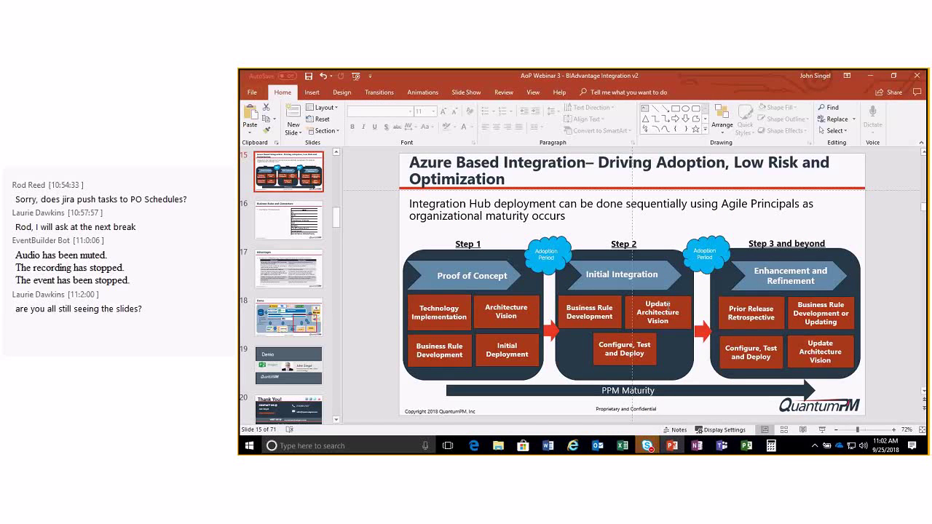
click(297, 409)
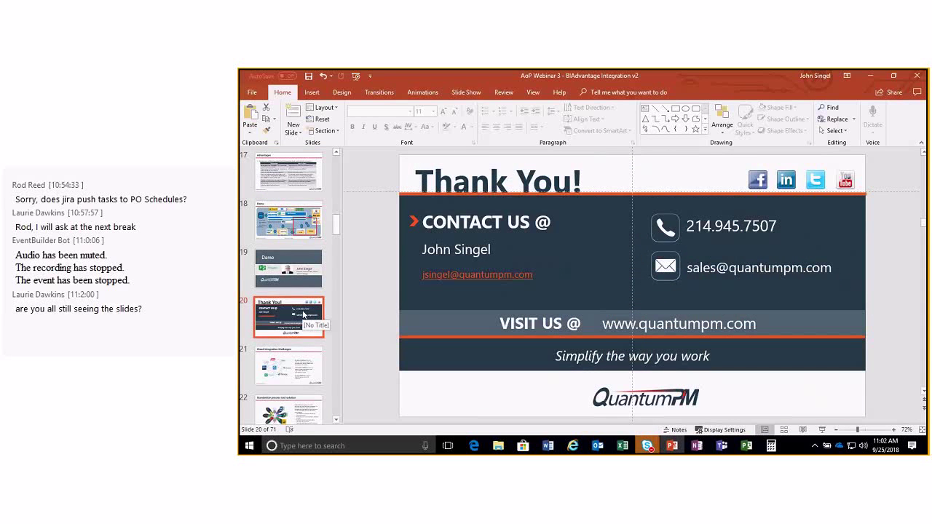
scroll(303, 321, up, 1)
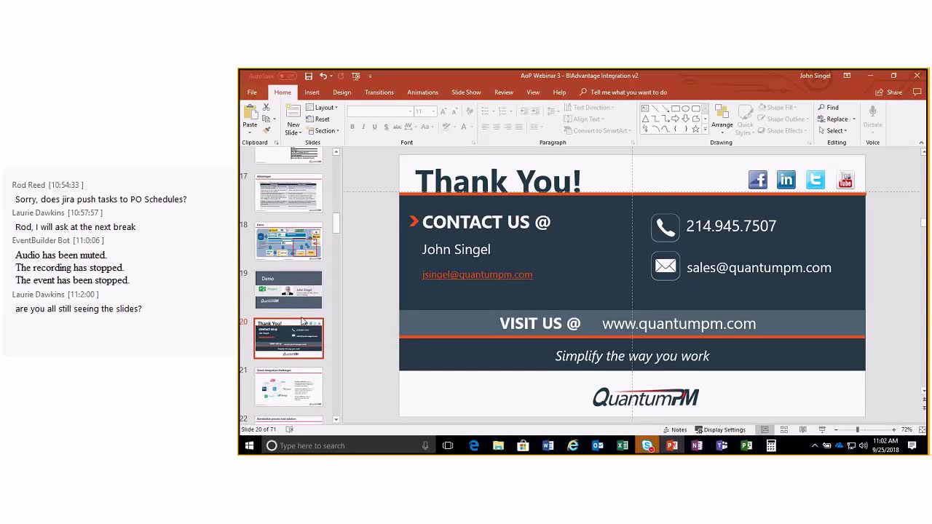
scroll(303, 321, up, 2)
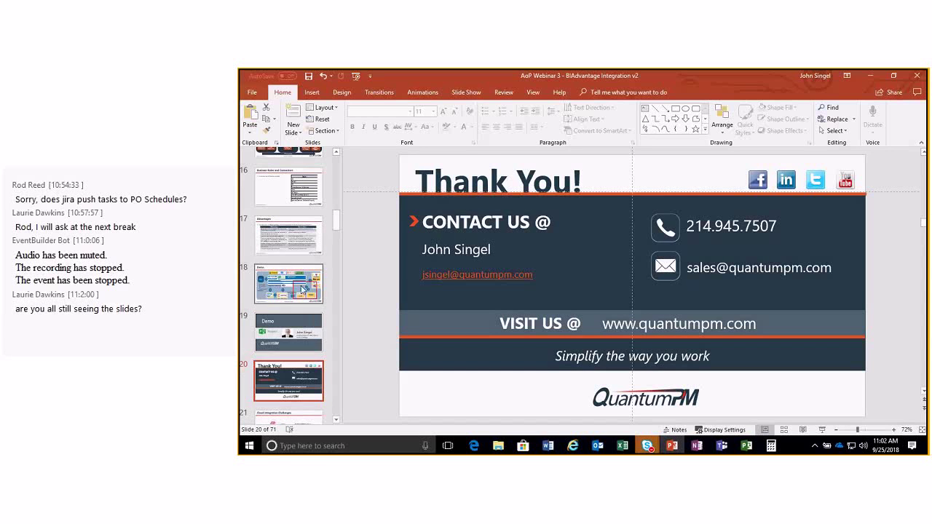
click(304, 290)
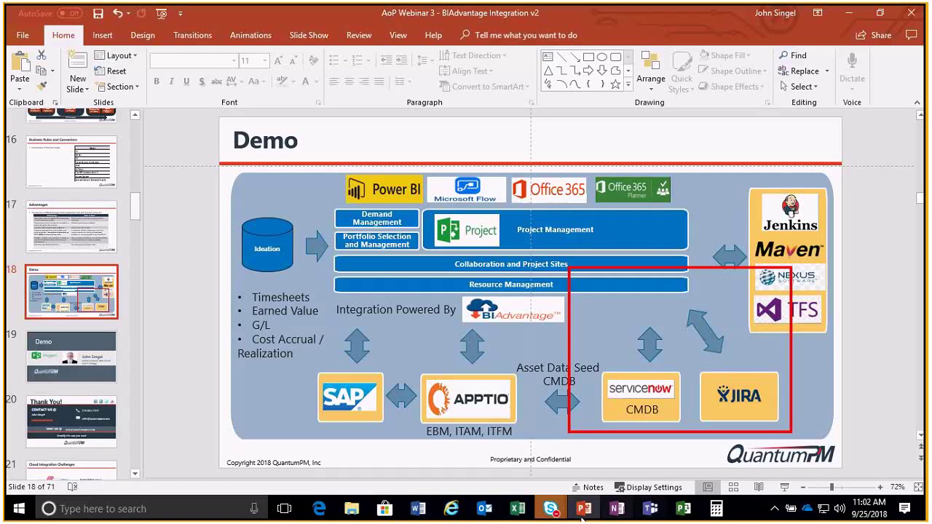
Switch Edge to the qpmtest Agile board, with Build Pump and AoP Webinar in QPMTES Sprint 1.
click(319, 510)
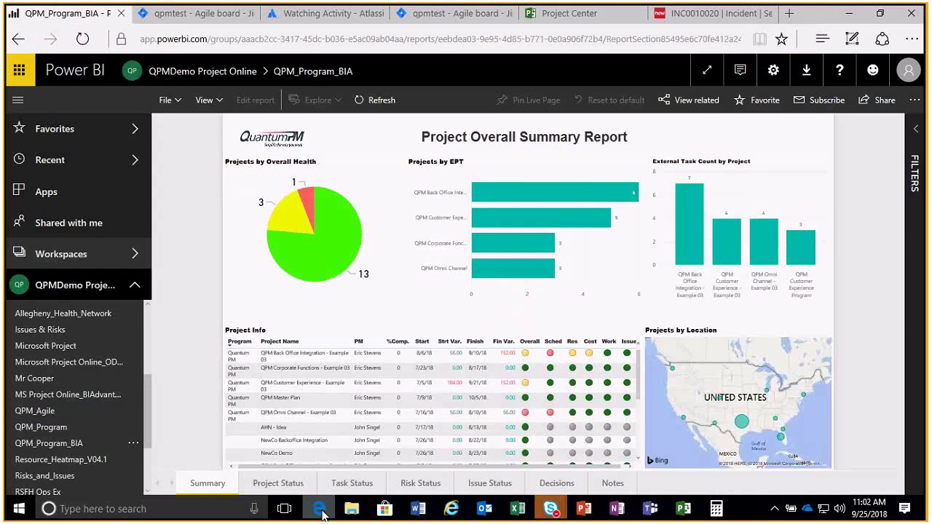
click(146, 13)
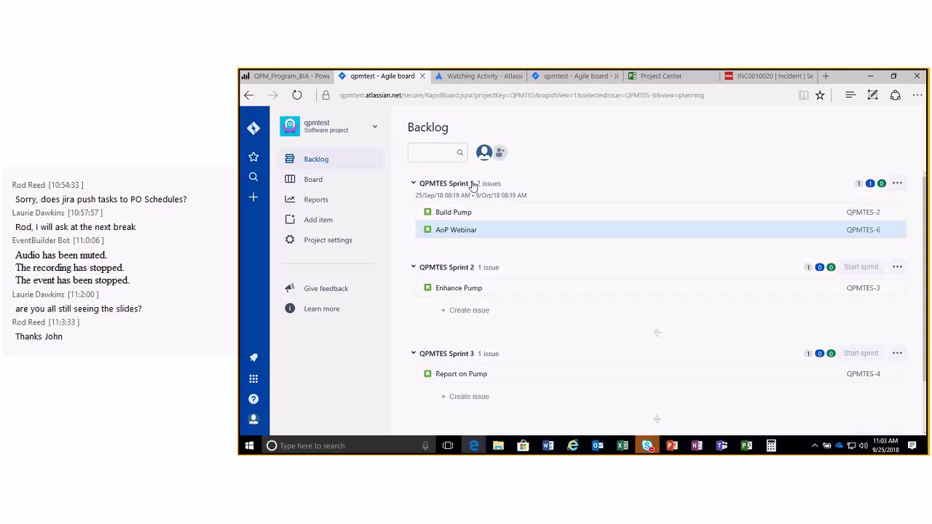
Glance back at the Jira backlog, then show slide 20, the closing 'Thank You!' contact slide.
click(672, 446)
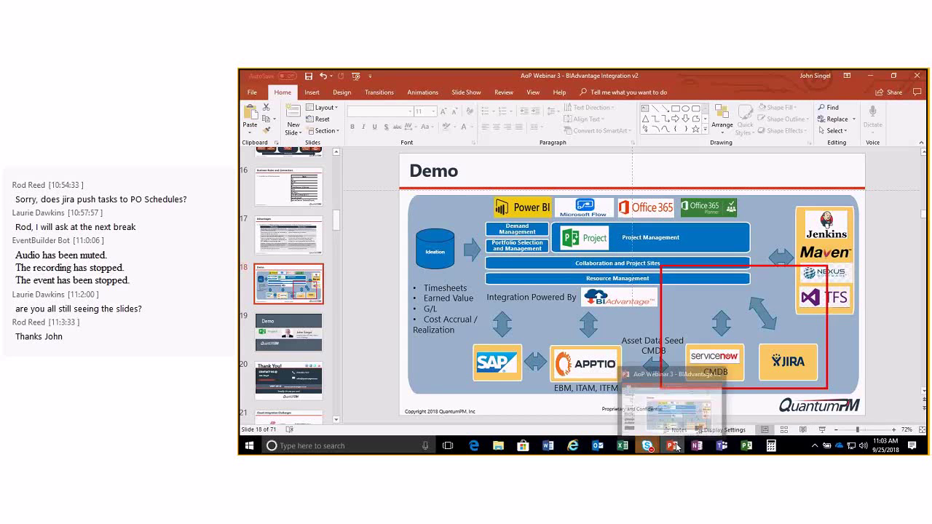
mouse_move(631, 449)
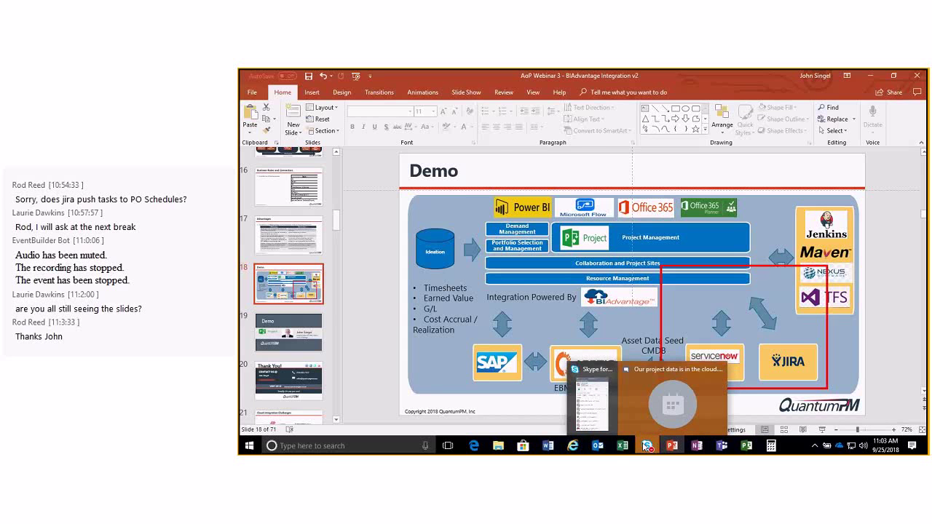
click(474, 445)
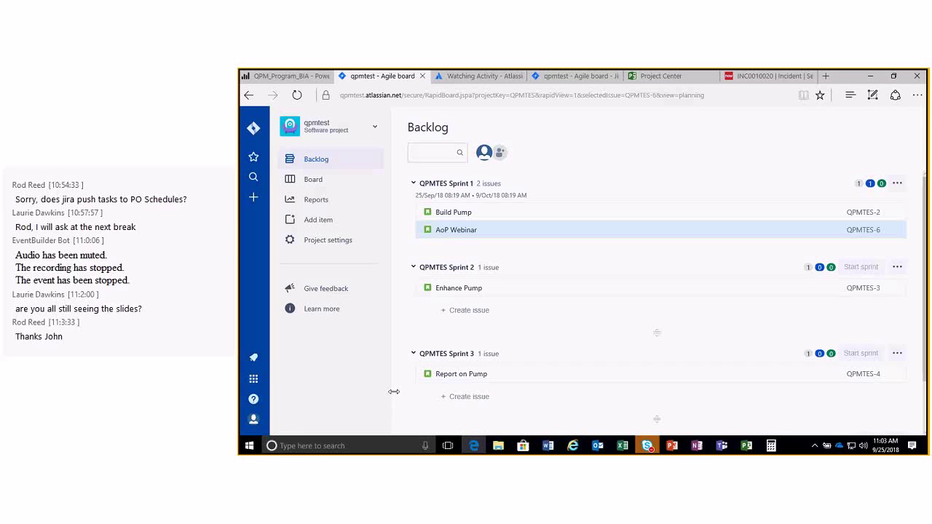
click(672, 446)
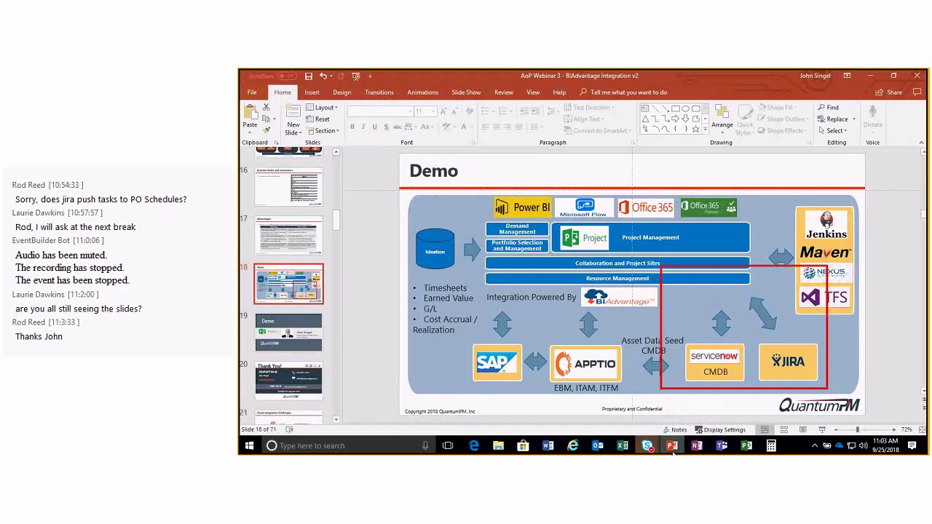
click(287, 378)
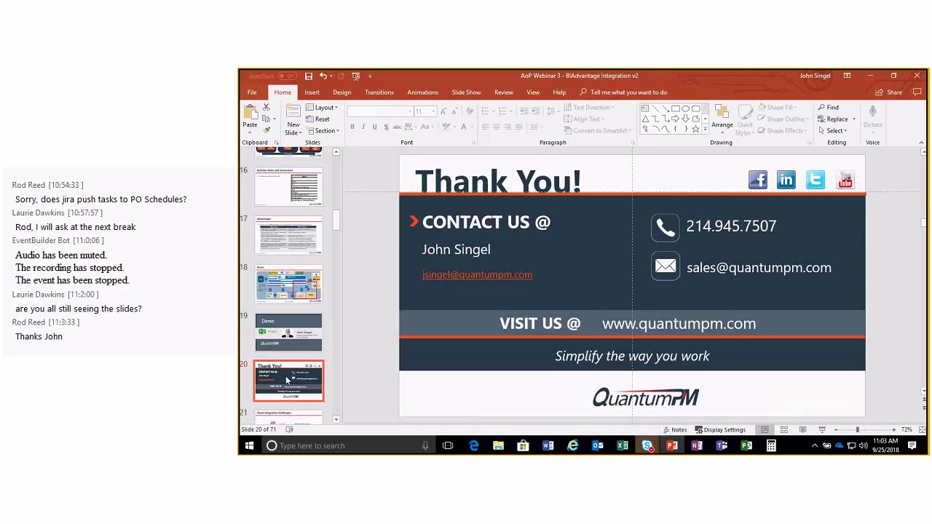